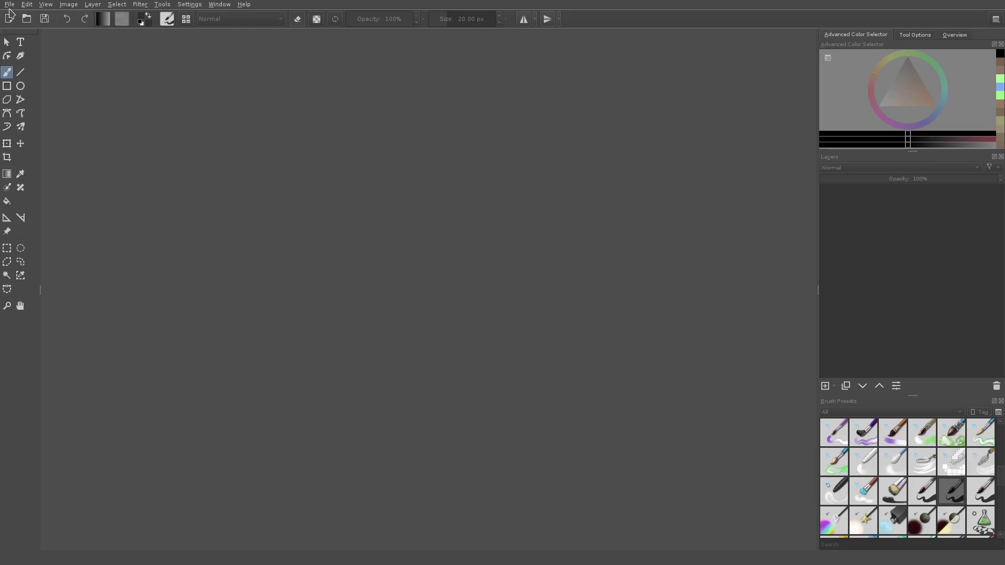
# Create a custom 2800 × 3000 px document at 300 ppi in RGB/Alpha, 8-bit integer/channel
pyautogui.click(9, 4)
pyautogui.click(15, 15)
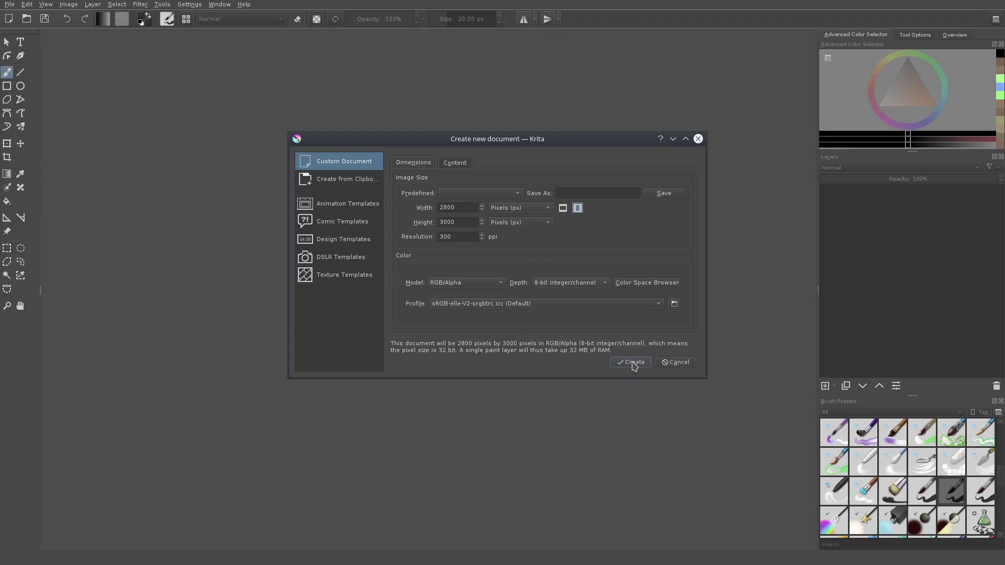
pyautogui.click(611, 362)
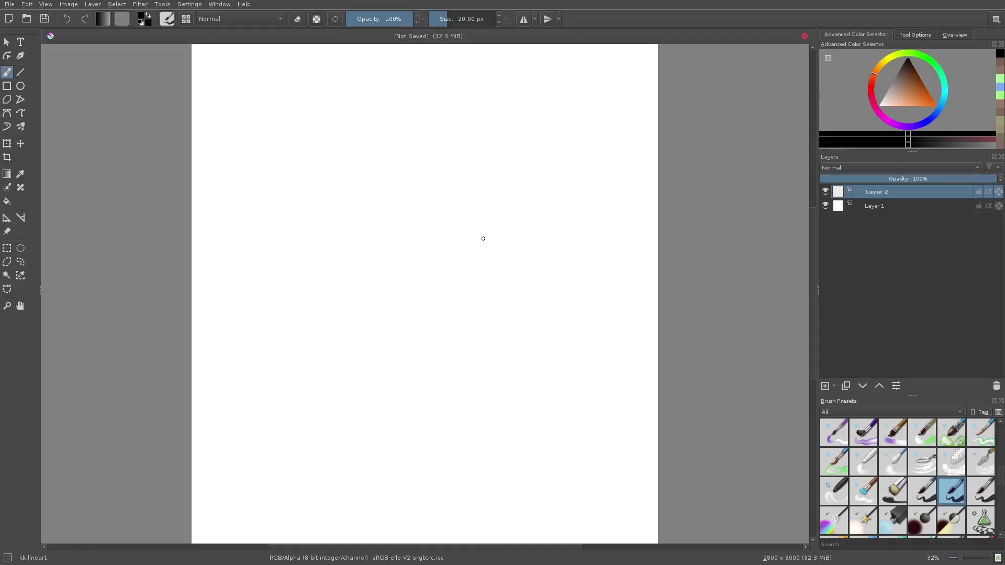
pyautogui.moveTo(449, 254); pyautogui.dragTo(454, 263)
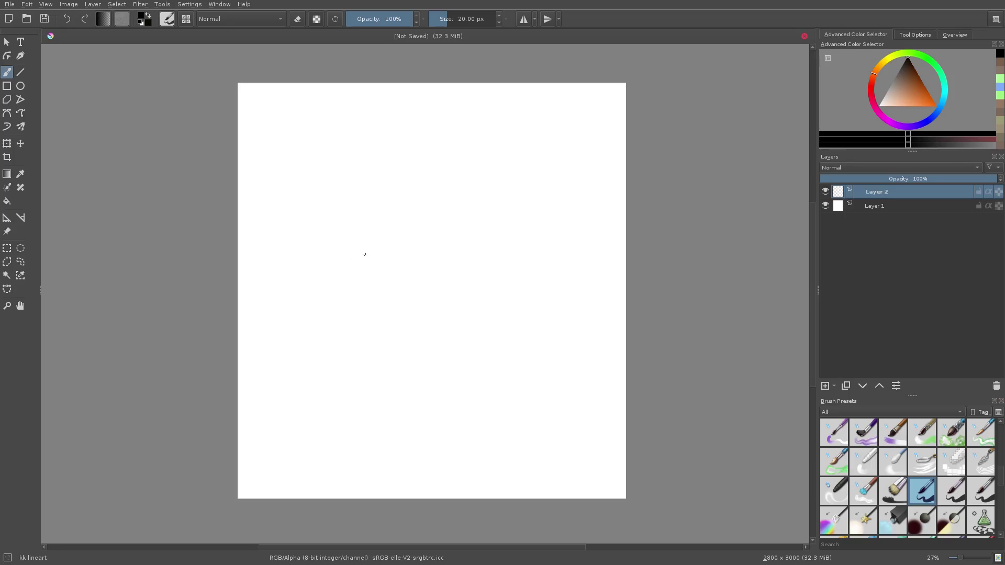
pyautogui.moveTo(392, 220)
pyautogui.mouseDown()
pyautogui.moveTo(390, 239)
pyautogui.moveTo(388, 215)
pyautogui.moveTo(374, 238)
pyautogui.moveTo(438, 283)
pyautogui.moveTo(341, 220)
pyautogui.moveTo(398, 306)
pyautogui.moveTo(458, 199)
pyautogui.moveTo(497, 184)
pyautogui.mouseUp()
pyautogui.moveTo(442, 115); pyautogui.dragTo(421, 209)
pyautogui.moveTo(318, 257); pyautogui.dragTo(253, 229)
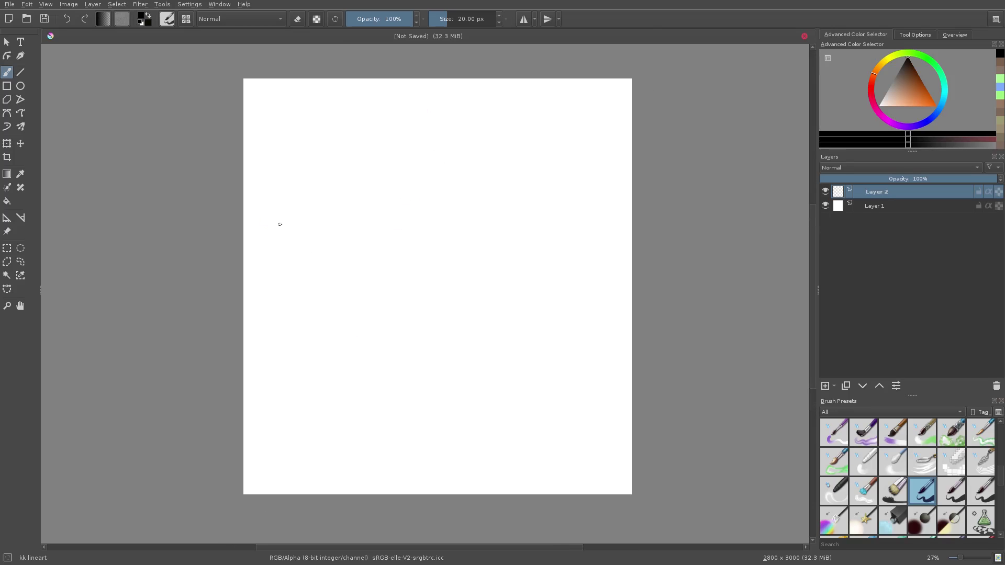
pyautogui.moveTo(328, 208); pyautogui.dragTo(333, 233)
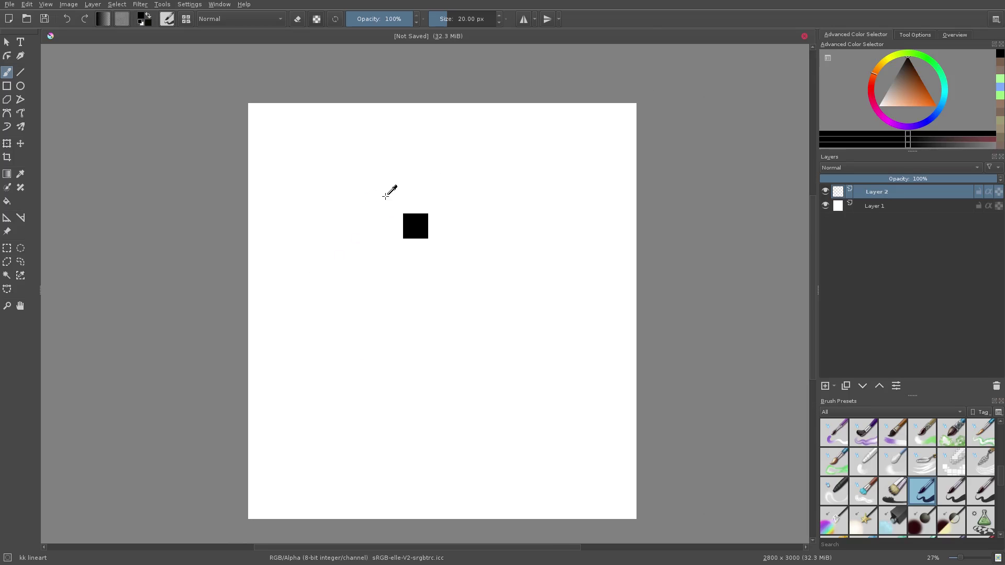
pyautogui.moveTo(385, 212); pyautogui.dragTo(399, 198)
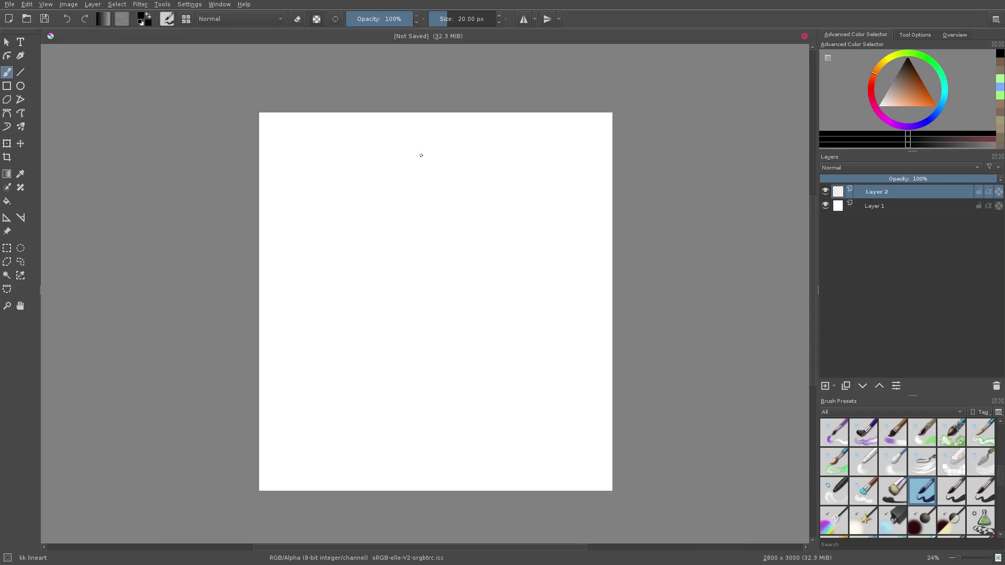
# Sketch a long, thin, slightly curved black line with short hooks at both ends on Layer 2
pyautogui.moveTo(397, 156)
pyautogui.mouseDown()
pyautogui.moveTo(411, 139)
pyautogui.moveTo(343, 249)
pyautogui.moveTo(406, 178)
pyautogui.moveTo(422, 290)
pyautogui.moveTo(388, 186)
pyautogui.moveTo(337, 206)
pyautogui.moveTo(353, 183)
pyautogui.mouseUp()
pyautogui.moveTo(444, 157); pyautogui.dragTo(383, 321)
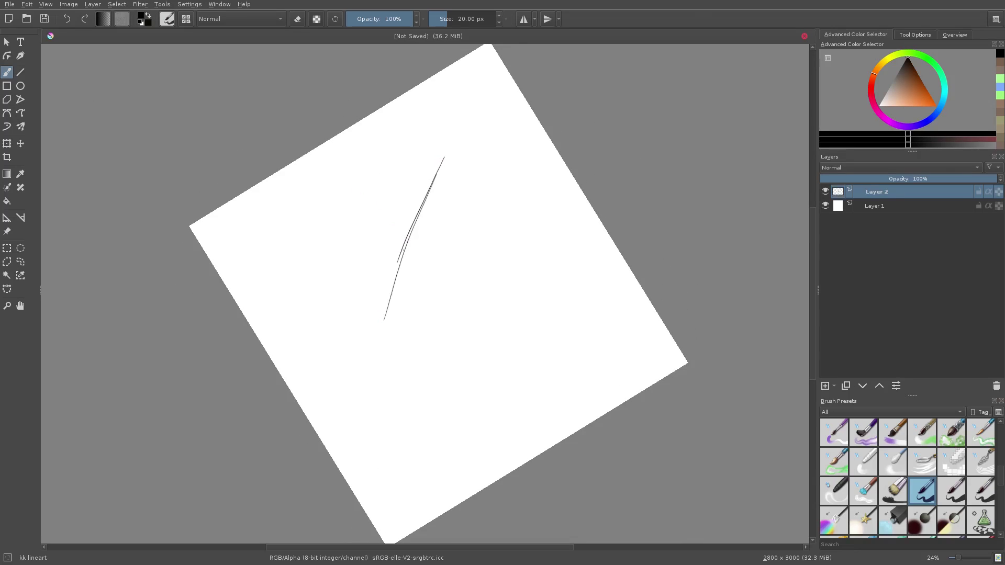
pyautogui.moveTo(406, 240); pyautogui.dragTo(384, 319)
pyautogui.moveTo(401, 249)
pyautogui.mouseDown()
pyautogui.moveTo(376, 357)
pyautogui.moveTo(384, 370)
pyautogui.mouseUp()
pyautogui.moveTo(380, 352); pyautogui.dragTo(383, 369)
pyautogui.moveTo(446, 156); pyautogui.dragTo(452, 156)
pyautogui.moveTo(474, 267)
pyautogui.mouseDown()
pyautogui.moveTo(426, 251)
pyautogui.moveTo(453, 200)
pyautogui.moveTo(442, 235)
pyautogui.mouseUp()
# Examine the sketch at 100%, page-fit and page-width zoom, with the canvas both rotated and upright
pyautogui.press('5')
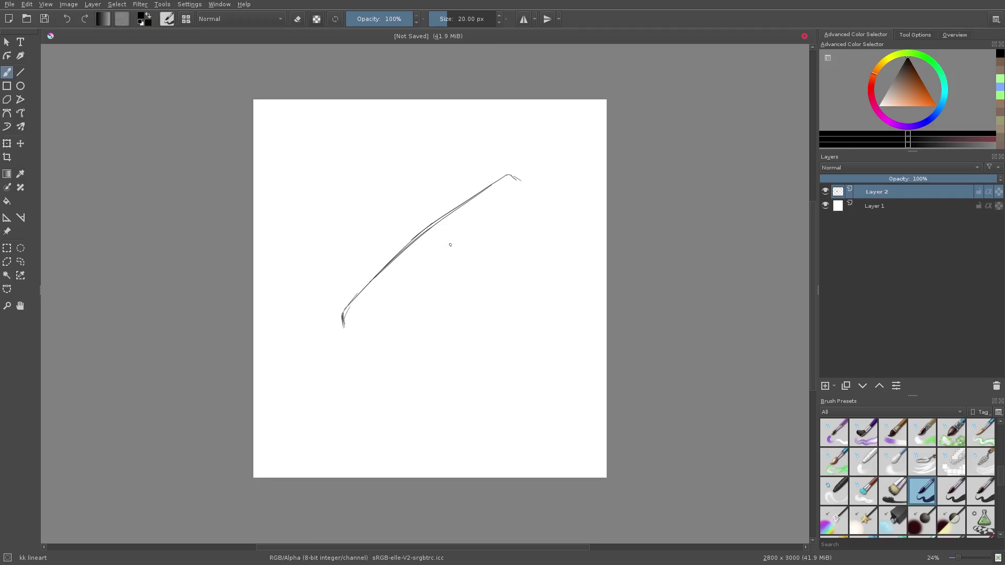
pyautogui.press('3')
pyautogui.press('2')
pyautogui.press('3')
pyautogui.press('4')
pyautogui.press('5')
pyautogui.press('1')
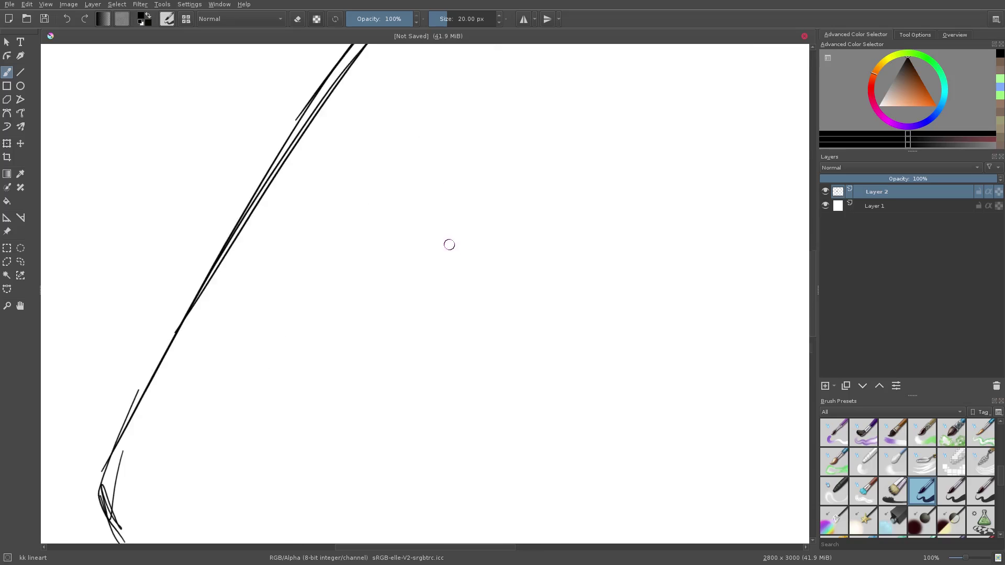
pyautogui.press('4')
pyautogui.press('4')
pyautogui.press('2')
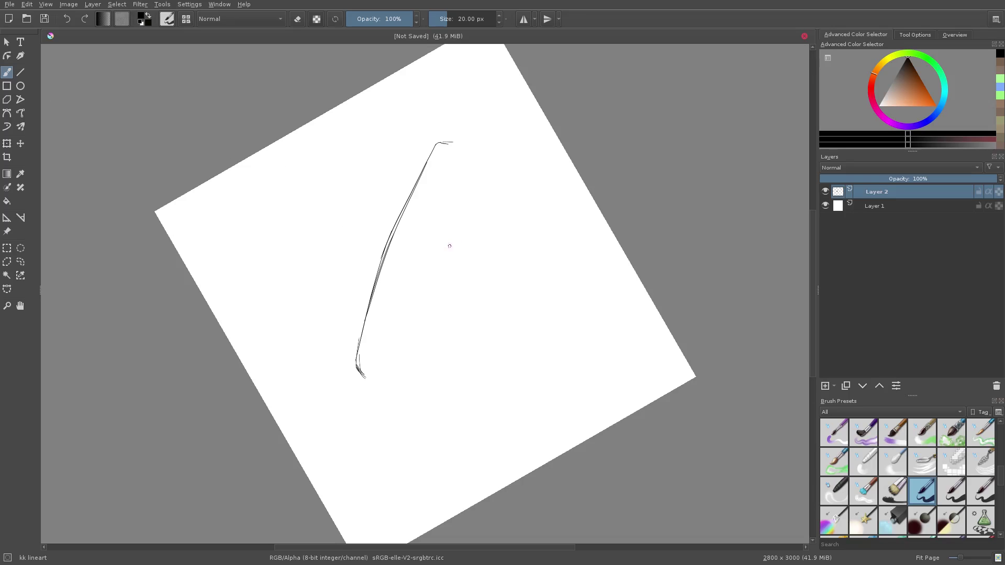
pyautogui.press('1')
pyautogui.press('2')
pyautogui.press('1')
pyautogui.press('2')
pyautogui.press('1')
pyautogui.press('3')
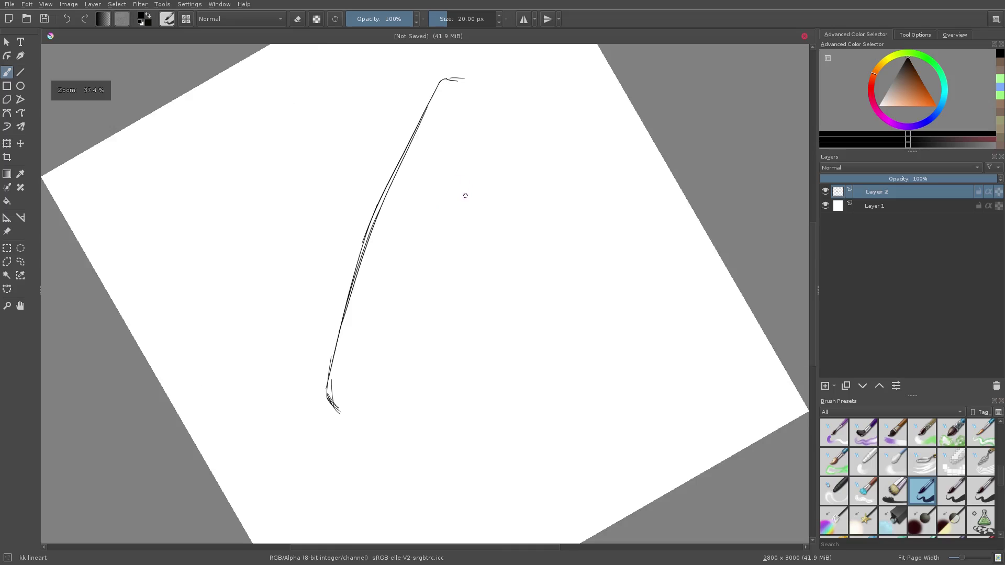
pyautogui.press('3')
pyautogui.press('5')
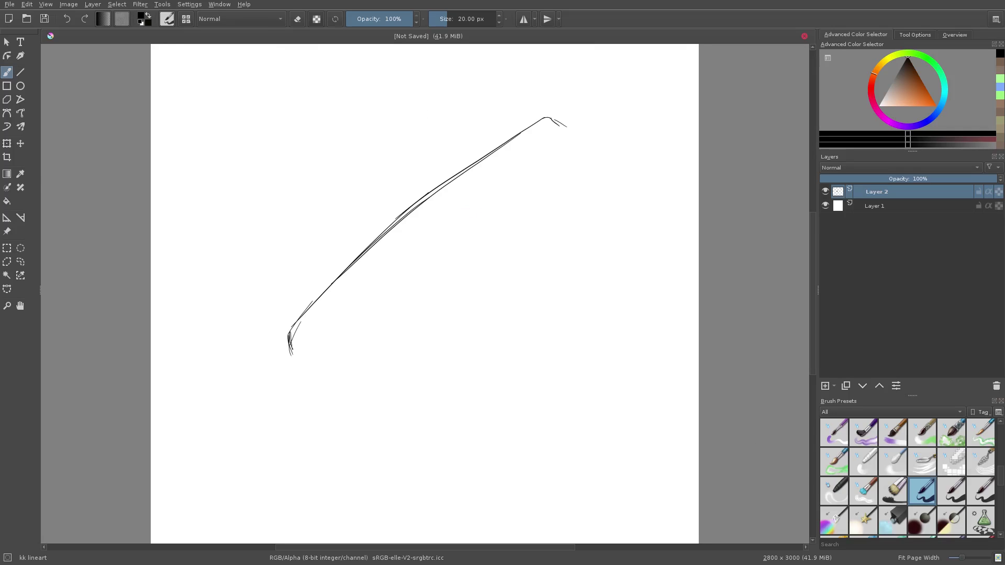
pyautogui.scroll(-1, 466, 209)
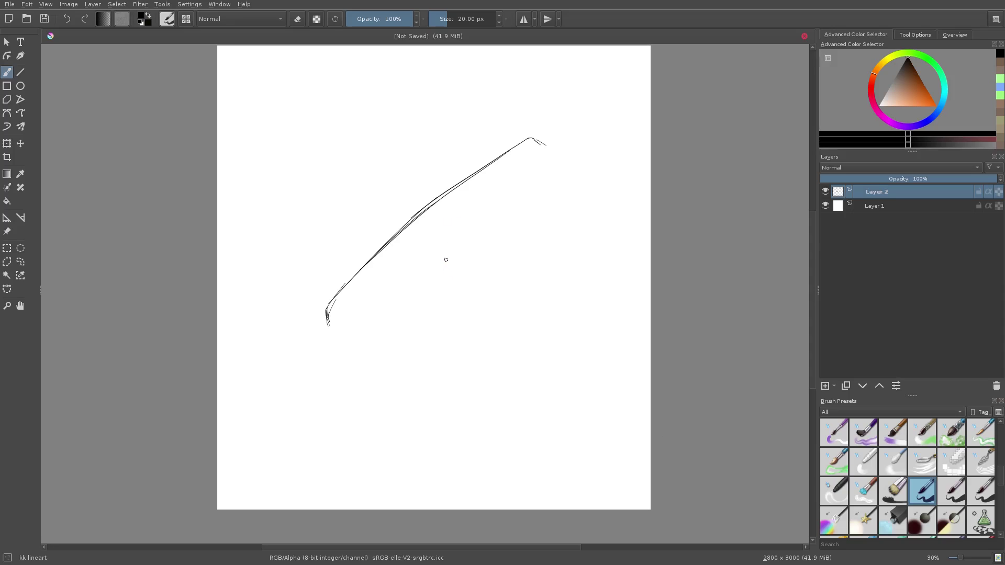
pyautogui.scroll(-2, 439, 272)
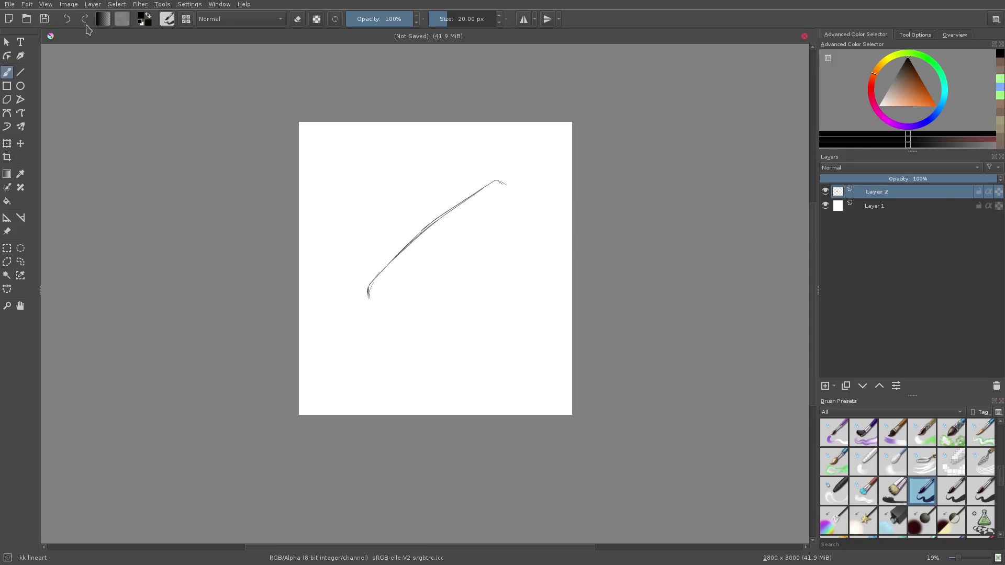
pyautogui.click(45, 5)
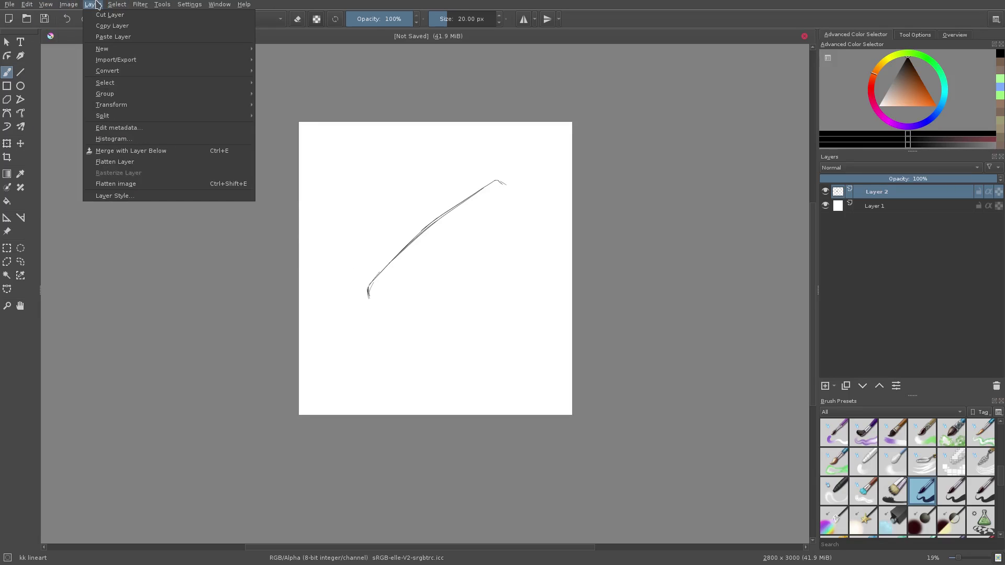
pyautogui.moveTo(72, 4)
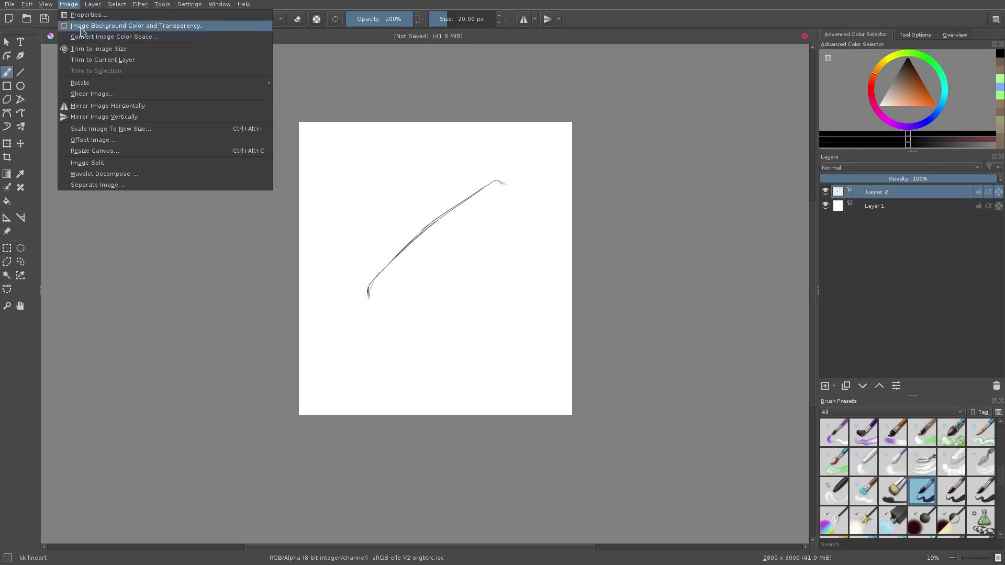
pyautogui.moveTo(91, 84)
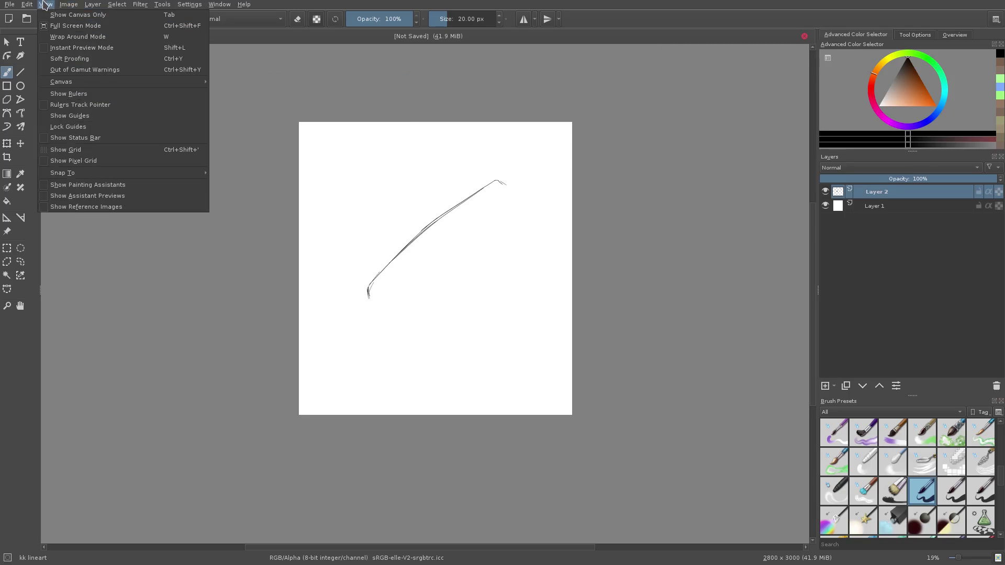
pyautogui.moveTo(18, 4)
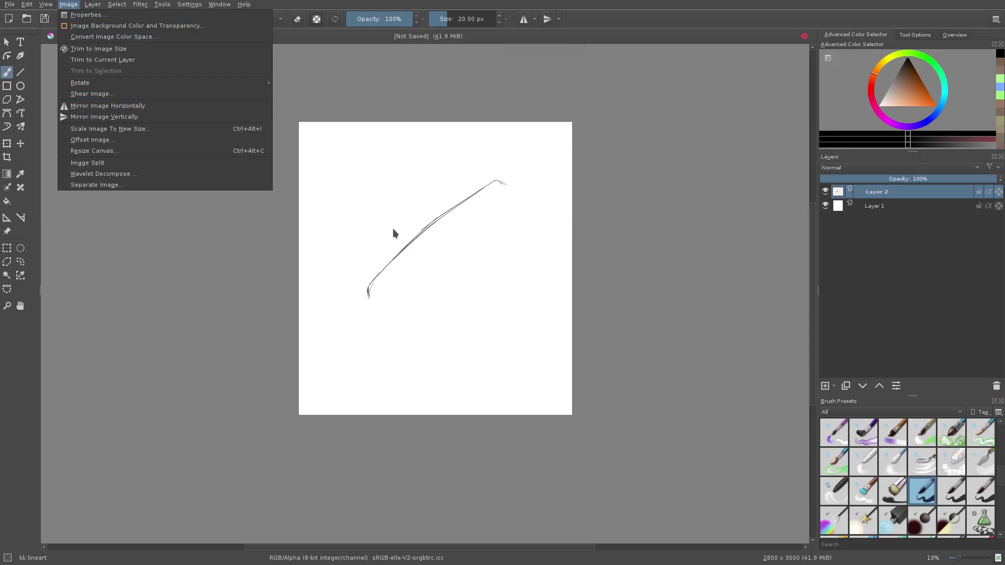
# Clear the sketched line from Layer 2
pyautogui.click(394, 201)
pyautogui.press('Delete')
pyautogui.moveTo(377, 274)
pyautogui.mouseDown()
pyautogui.moveTo(360, 287)
pyautogui.moveTo(367, 239)
pyautogui.mouseUp()
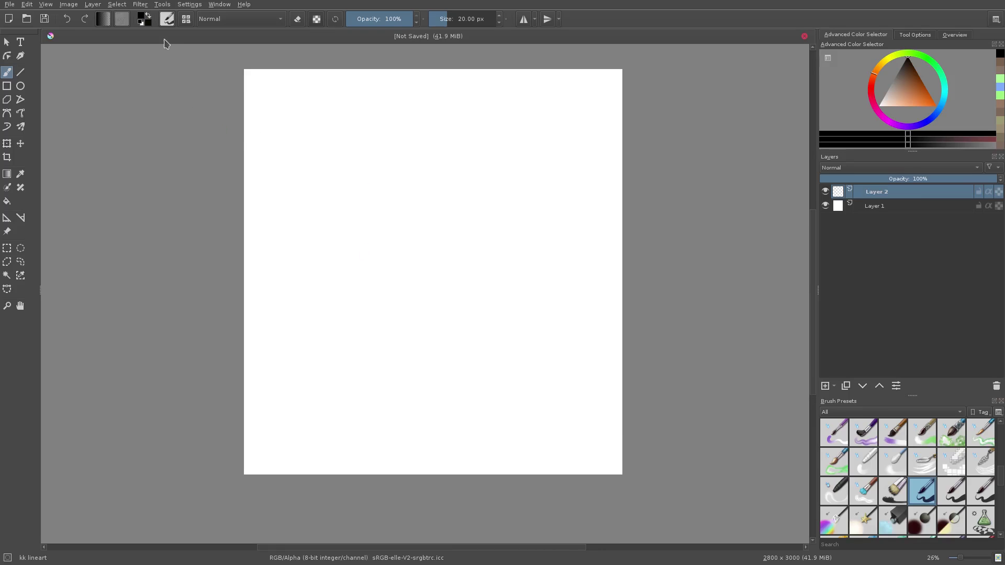
# Open the brush editor and show the presets of all tags for the Pixel engine
pyautogui.click(168, 22)
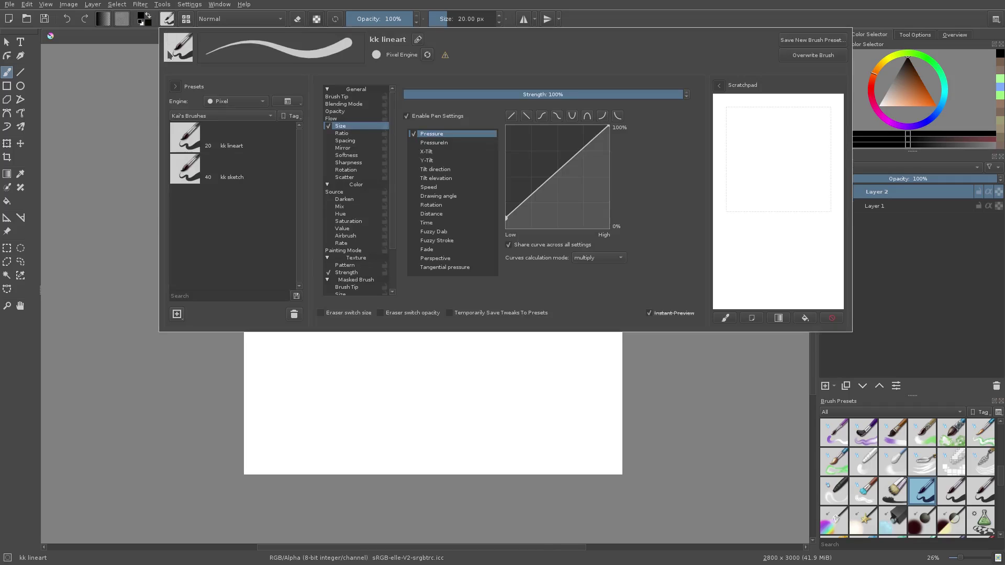
pyautogui.click(244, 102)
pyautogui.click(226, 100)
pyautogui.click(219, 116)
pyautogui.click(209, 73)
# Try the f) Bristles-3 Large Smooth preset with a scratchpad stroke, and clear the scratchpad
pyautogui.moveTo(302, 135); pyautogui.dragTo(309, 180)
pyautogui.click(264, 149)
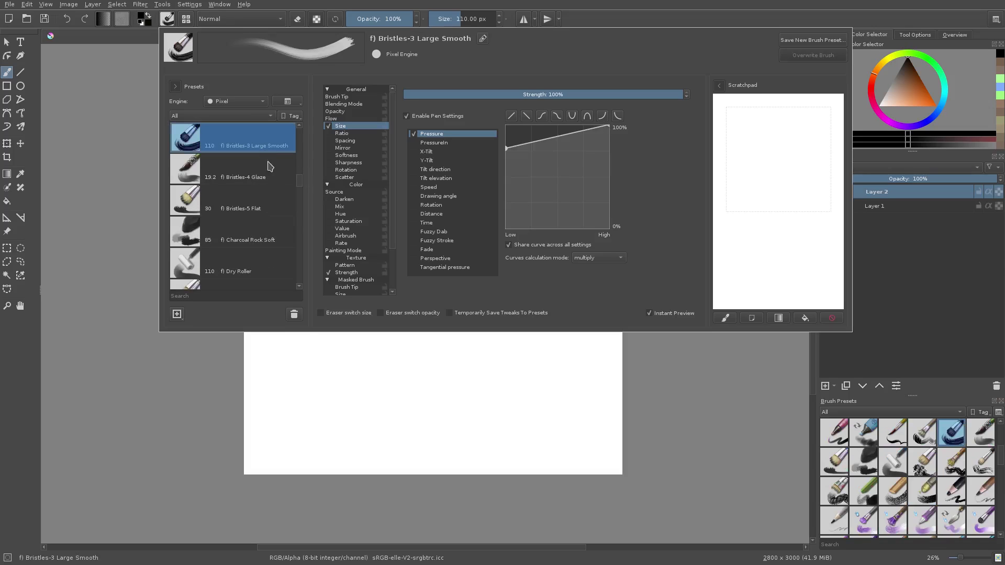
pyautogui.moveTo(780, 167)
pyautogui.mouseDown()
pyautogui.moveTo(772, 180)
pyautogui.moveTo(784, 191)
pyautogui.moveTo(749, 209)
pyautogui.moveTo(737, 194)
pyautogui.moveTo(763, 157)
pyautogui.moveTo(801, 227)
pyautogui.mouseUp()
pyautogui.click(830, 317)
# Examine the bristle preset's brush settings, including Brush Tip, Blending Mode and Opacity
pyautogui.moveTo(300, 182); pyautogui.dragTo(299, 127)
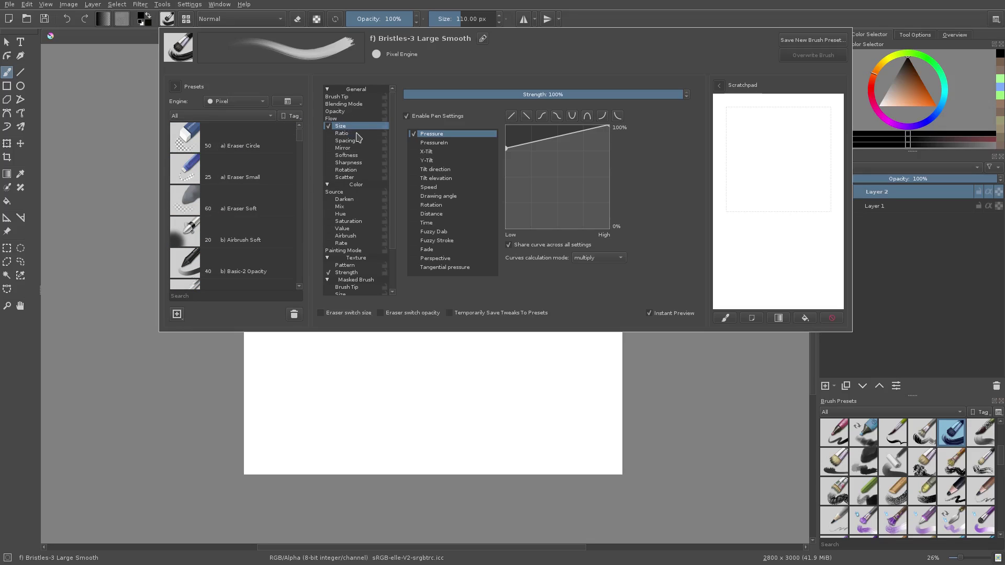
pyautogui.moveTo(392, 140); pyautogui.dragTo(395, 187)
pyautogui.click(440, 169)
pyautogui.click(443, 188)
pyautogui.click(451, 230)
pyautogui.moveTo(392, 148); pyautogui.dragTo(391, 105)
pyautogui.click(366, 98)
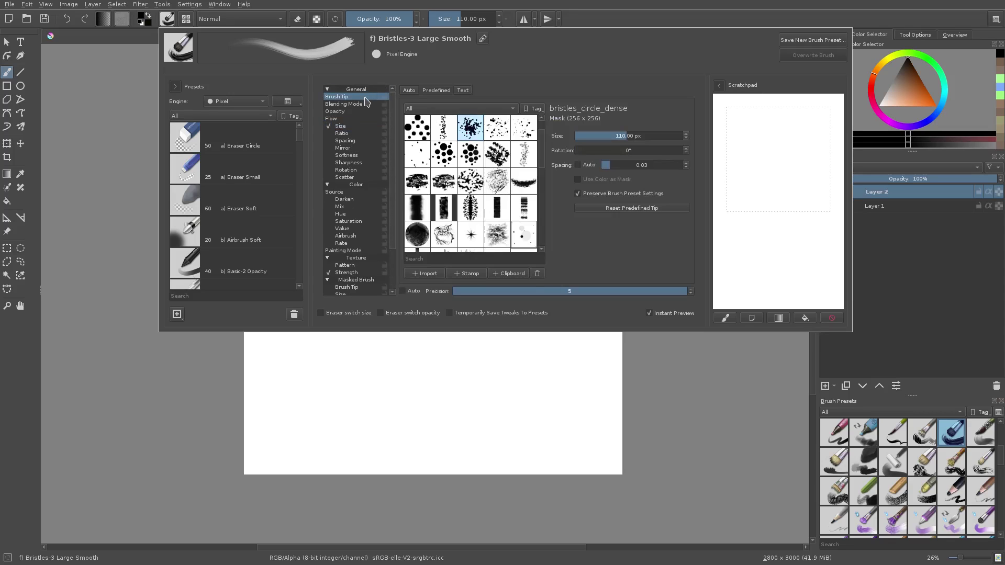
pyautogui.click(362, 104)
pyautogui.click(362, 111)
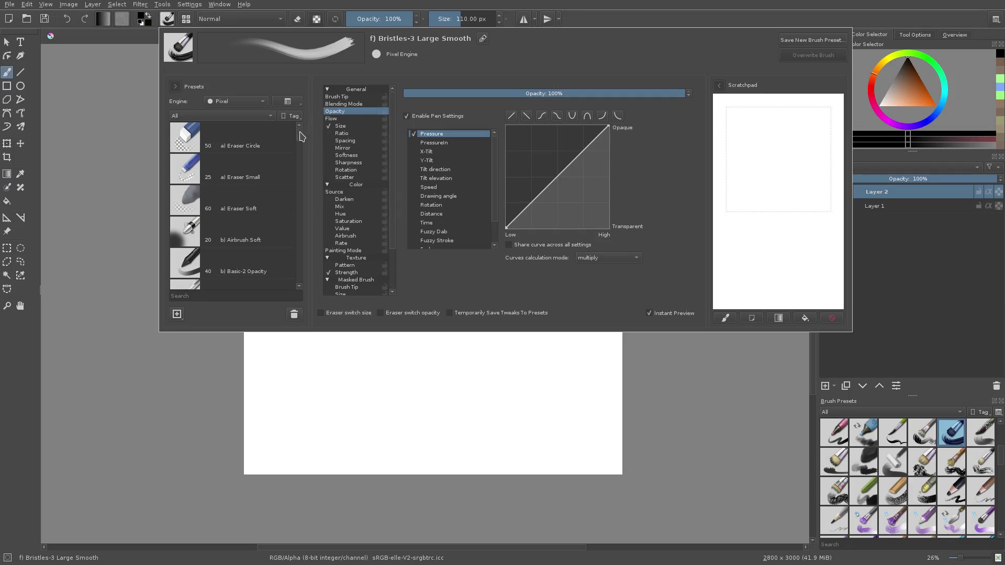
# Test the b) Basic-5 Size and b) Basic-5 Size Opacity presets with one scratchpad stroke each
pyautogui.scroll(-3, 303, 137)
pyautogui.click(283, 213)
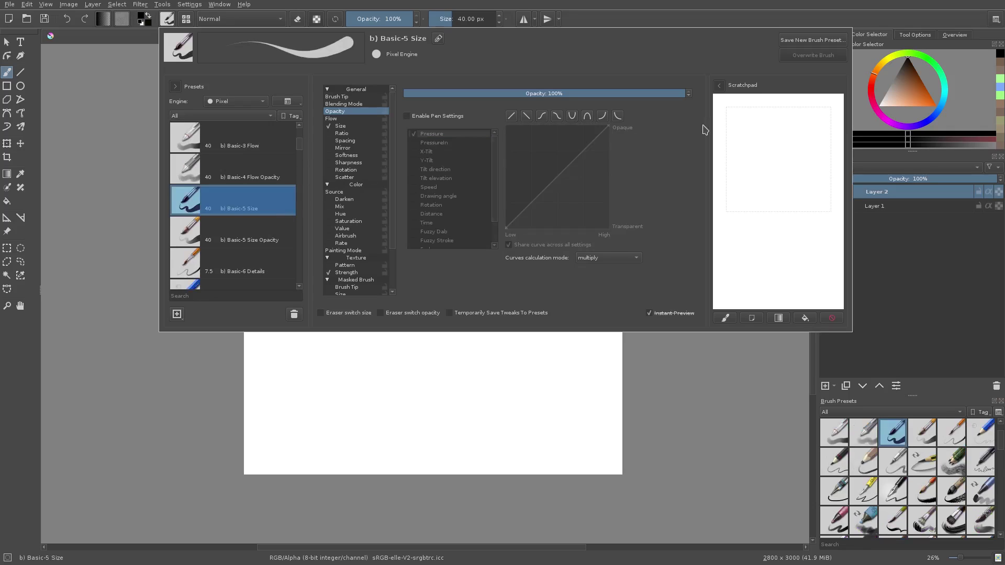
pyautogui.moveTo(799, 128)
pyautogui.mouseDown()
pyautogui.moveTo(788, 203)
pyautogui.moveTo(795, 269)
pyautogui.mouseUp()
pyautogui.click(274, 250)
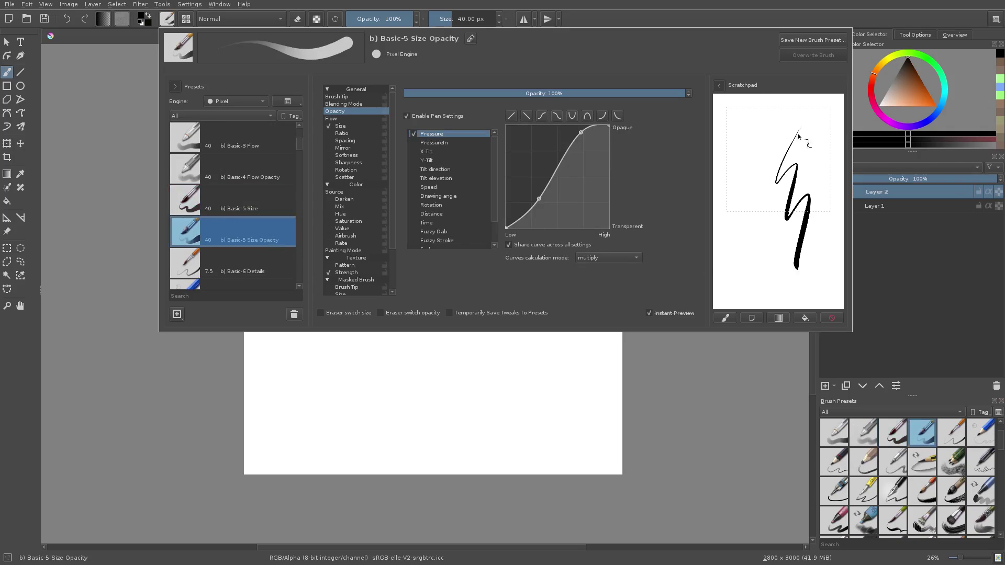
pyautogui.moveTo(767, 122)
pyautogui.mouseDown()
pyautogui.moveTo(770, 173)
pyautogui.moveTo(741, 255)
pyautogui.mouseUp()
# Test the b) Basic-6 Details preset with a scratchpad stroke and clear the scratchpad
pyautogui.click(261, 269)
pyautogui.moveTo(752, 201)
pyautogui.mouseDown()
pyautogui.moveTo(774, 293)
pyautogui.moveTo(785, 282)
pyautogui.mouseUp()
pyautogui.click(820, 317)
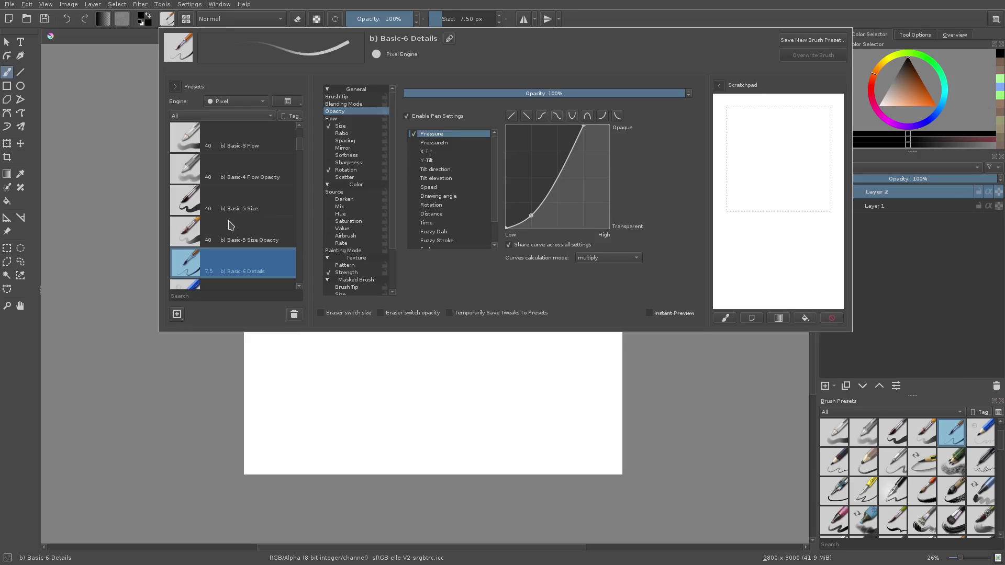
# Select the b) Basic-5 Size preset and paint black zigzag test strokes on Layer 2
pyautogui.click(231, 212)
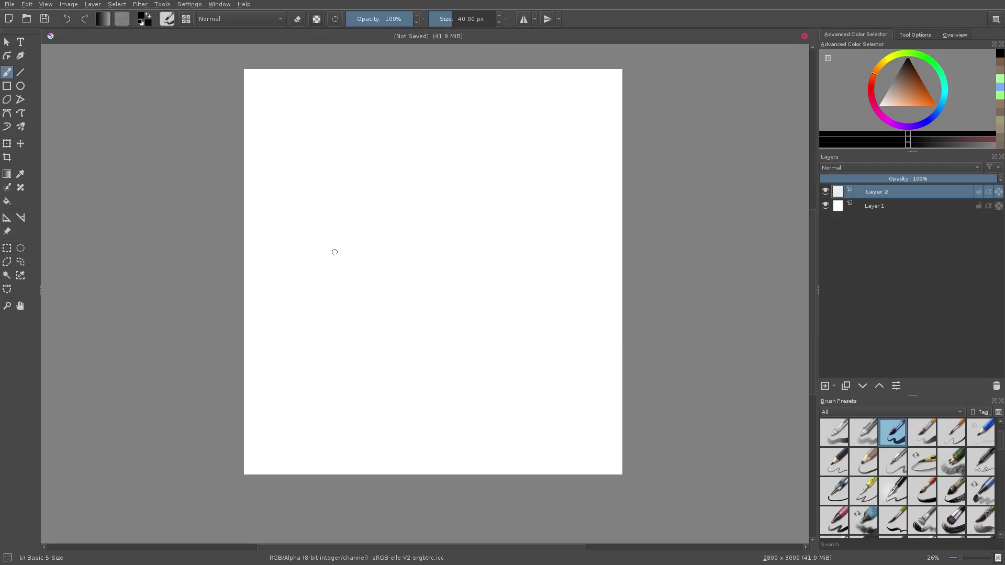
pyautogui.moveTo(350, 198)
pyautogui.mouseDown()
pyautogui.moveTo(348, 225)
pyautogui.moveTo(402, 300)
pyautogui.mouseUp()
pyautogui.moveTo(388, 240); pyautogui.dragTo(394, 168)
pyautogui.scroll(5, 407, 354)
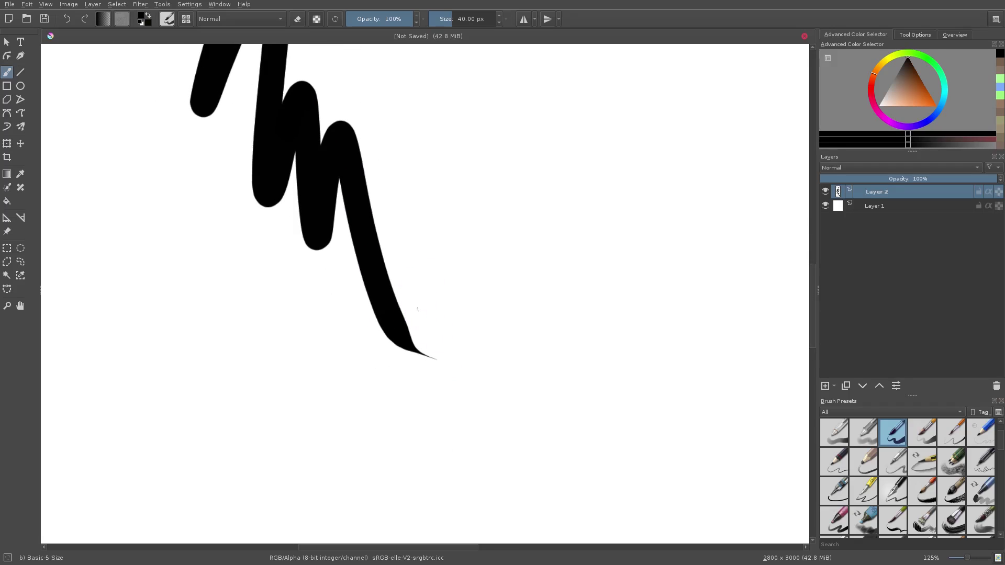
pyautogui.moveTo(417, 308)
pyautogui.mouseDown()
pyautogui.moveTo(450, 358)
pyautogui.moveTo(539, 399)
pyautogui.moveTo(569, 390)
pyautogui.moveTo(561, 286)
pyautogui.moveTo(500, 284)
pyautogui.moveTo(449, 369)
pyautogui.mouseUp()
# Clear the test strokes from Layer 2 and slightly widen the docker area beside the canvas
pyautogui.press('Delete')
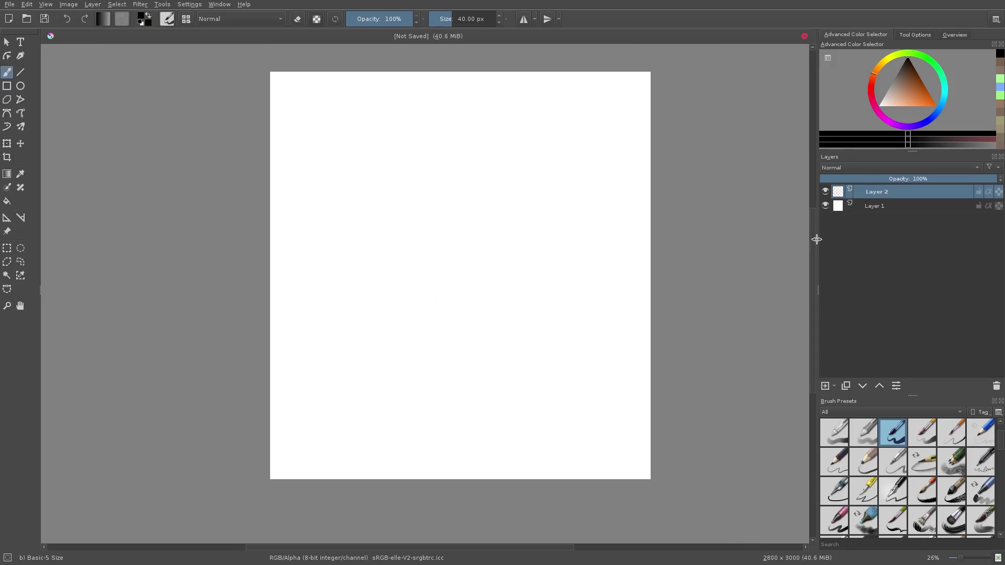
pyautogui.moveTo(817, 237); pyautogui.dragTo(808, 231)
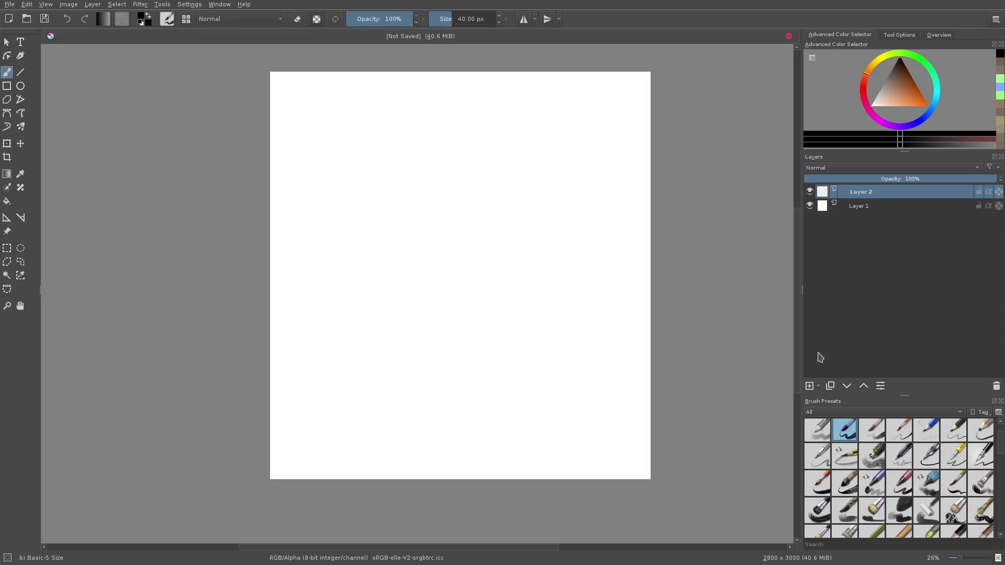
# Add a new paint layer above Layer 2
pyautogui.click(809, 387)
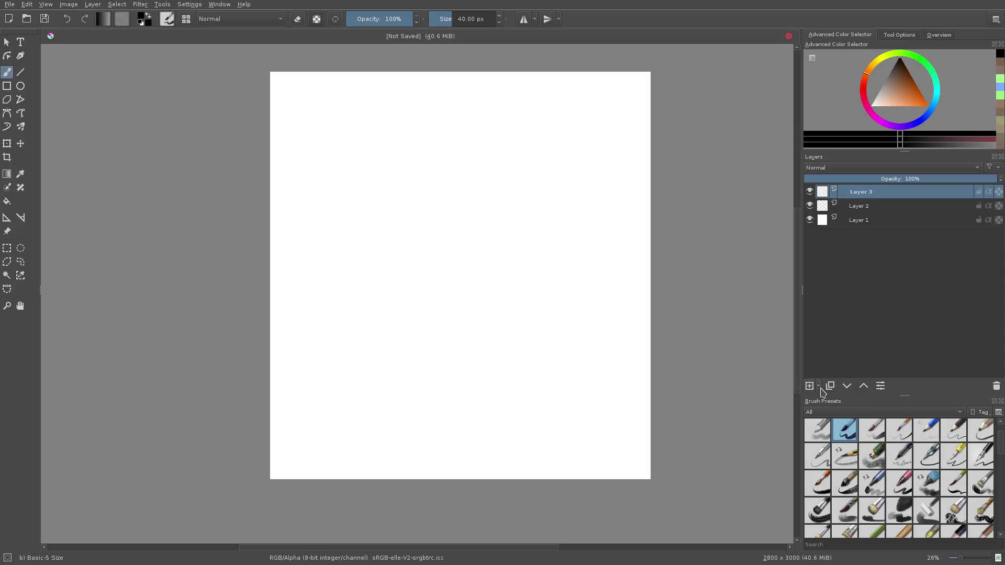
pyautogui.click(818, 385)
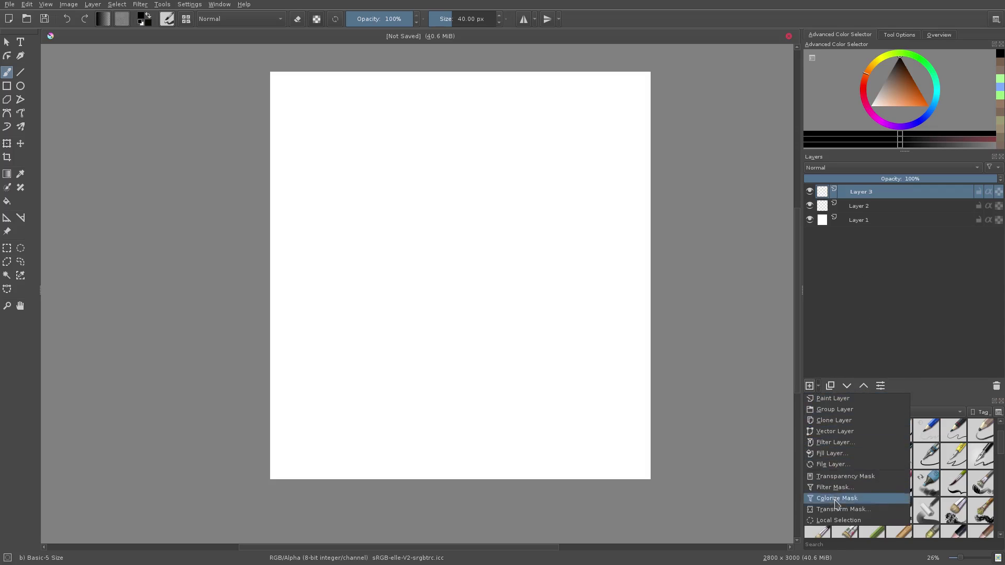
pyautogui.click(850, 314)
# Set the brush size to 310.51 px and paint a large solid black oval in the middle of the canvas
pyautogui.moveTo(453, 19); pyautogui.dragTo(473, 19)
pyautogui.moveTo(480, 226)
pyautogui.mouseDown()
pyautogui.moveTo(429, 233)
pyautogui.moveTo(429, 314)
pyautogui.moveTo(401, 229)
pyautogui.moveTo(410, 209)
pyautogui.moveTo(460, 174)
pyautogui.moveTo(531, 237)
pyautogui.moveTo(478, 298)
pyautogui.mouseUp()
# Delete the empty Layer 2
pyautogui.click(858, 207)
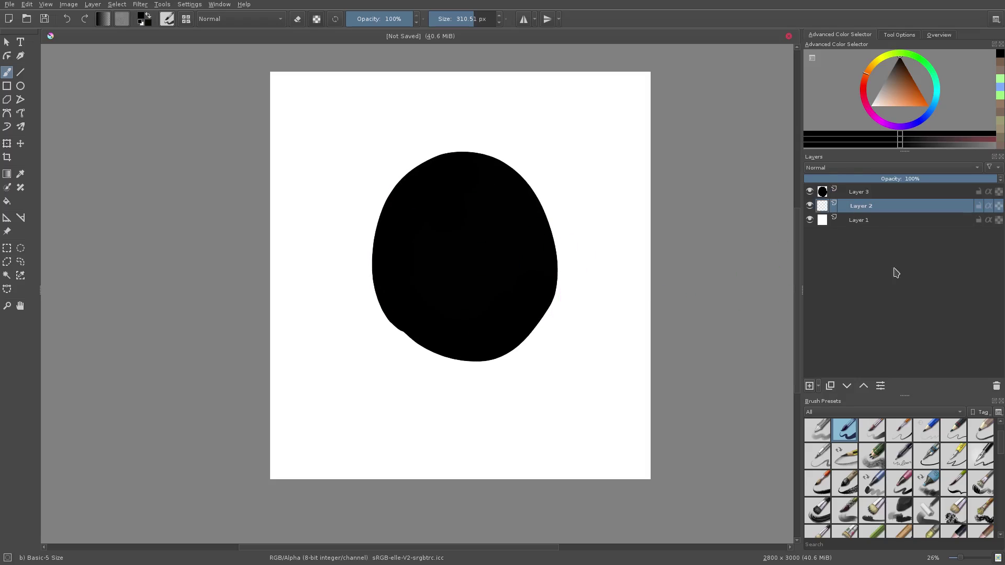
pyautogui.click(996, 385)
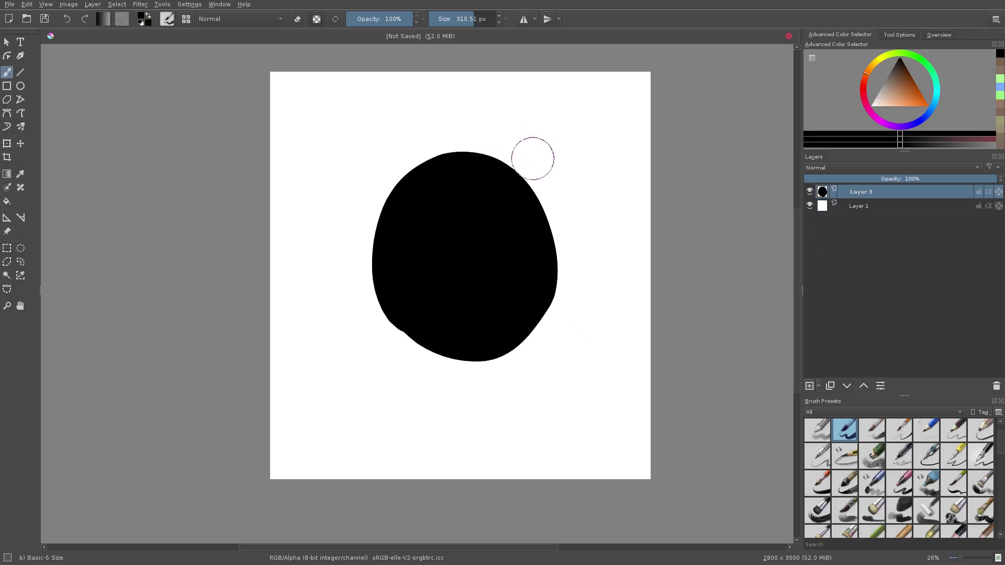
# Set the painting color to a medium blue
pyautogui.click(931, 111)
pyautogui.click(905, 102)
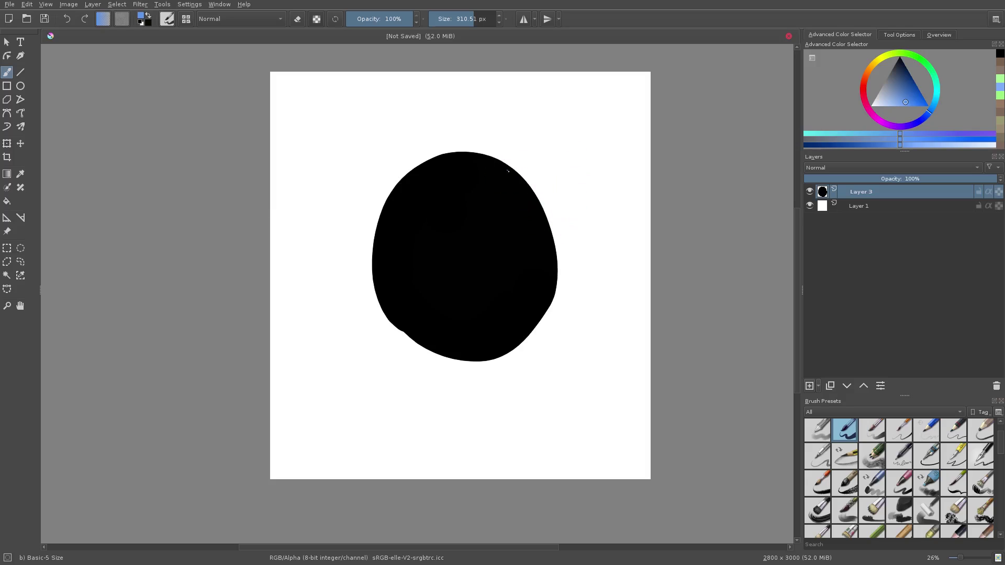
# Try painting blue along the right and lower edges of the black oval directly on Layer 3, and undo the strokes
pyautogui.moveTo(508, 168)
pyautogui.mouseDown()
pyautogui.moveTo(541, 226)
pyautogui.moveTo(550, 268)
pyautogui.moveTo(529, 329)
pyautogui.moveTo(509, 301)
pyautogui.moveTo(438, 344)
pyautogui.mouseUp()
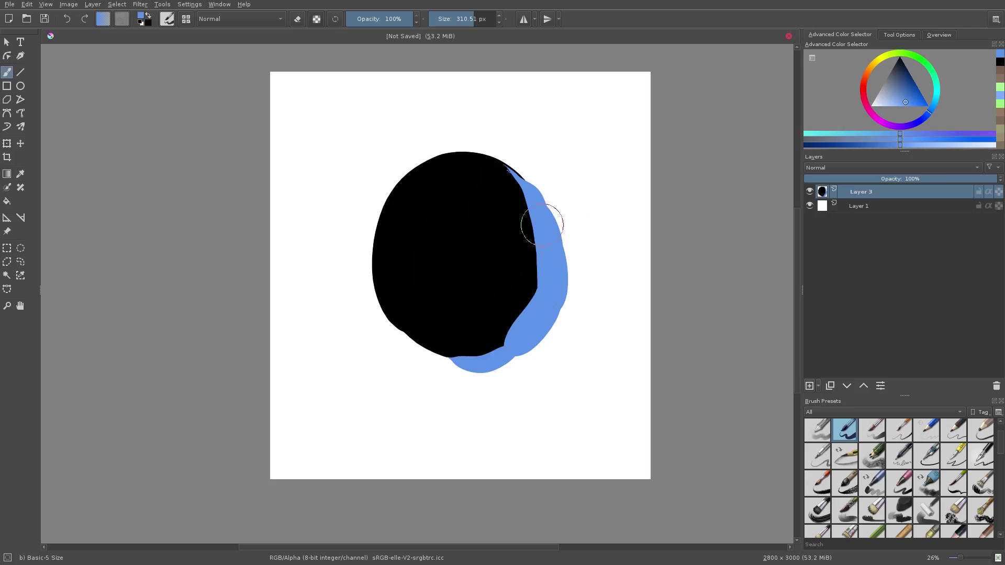
pyautogui.hotkey('ctrl', 'z')
pyautogui.hotkey('ctrl', 'z')
pyautogui.hotkey('ctrl', 'z')
pyautogui.hotkey('ctrl', 'z')
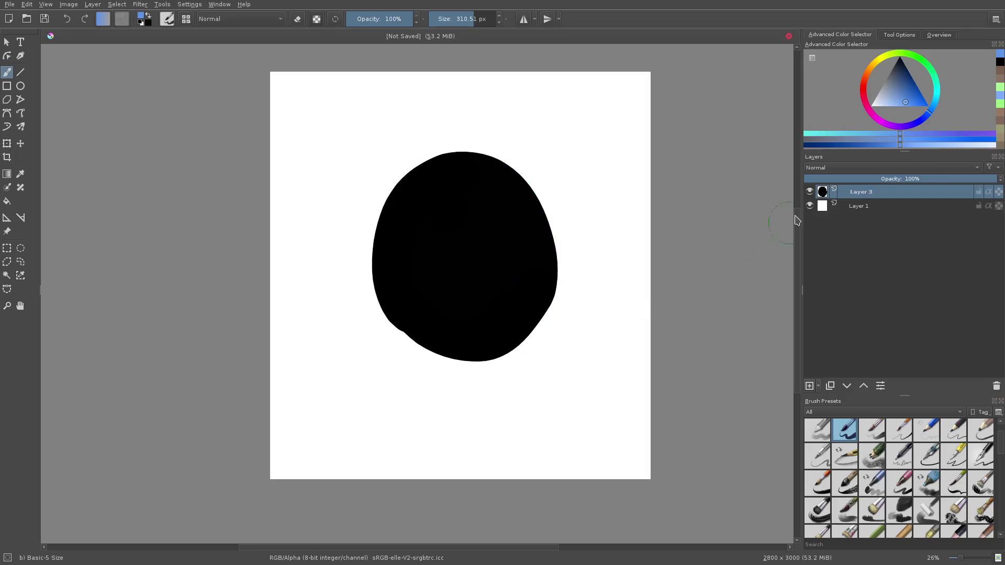
# Put Layer 3 into a Quick Clipping Group
pyautogui.rightClick(863, 193)
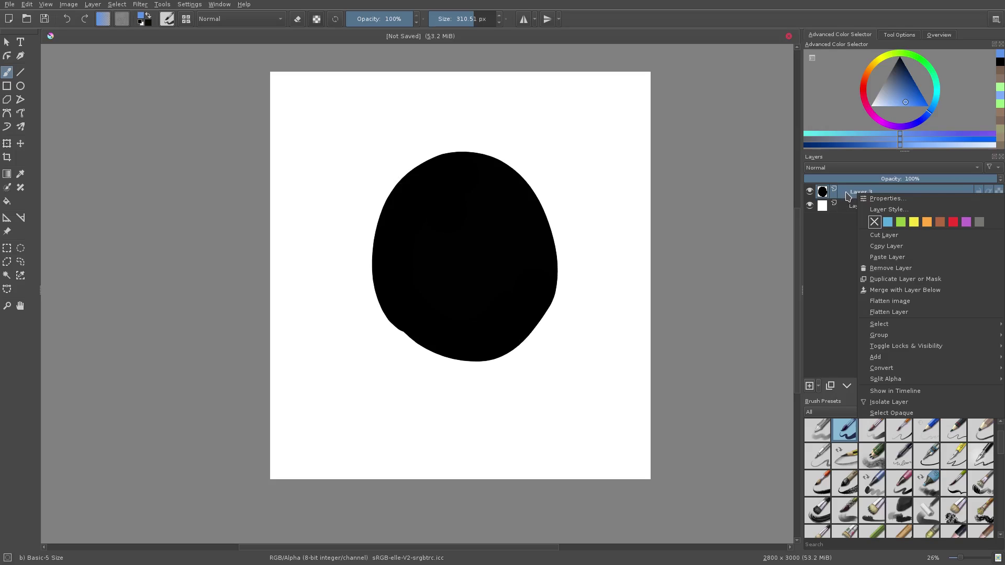
pyautogui.moveTo(896, 340)
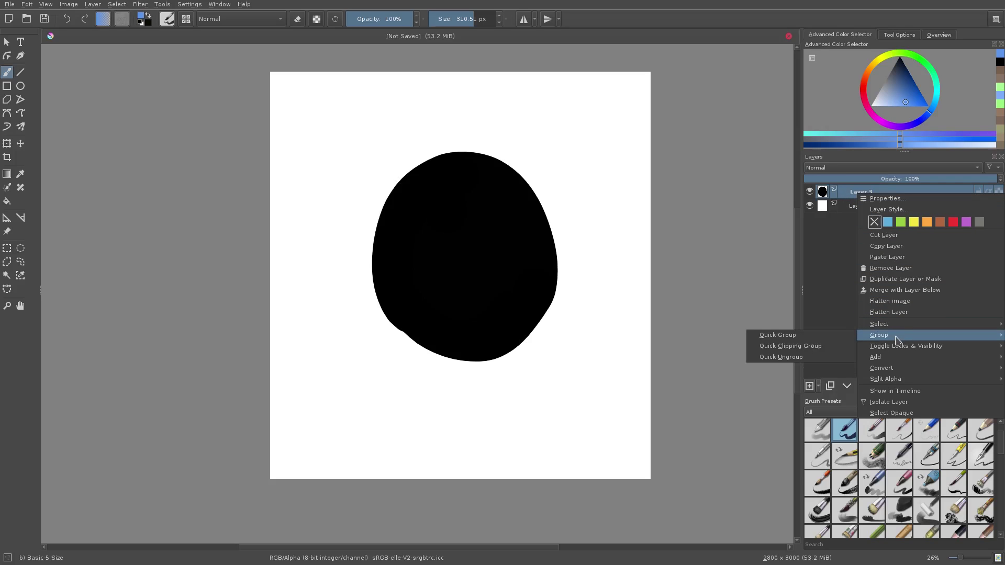
pyautogui.click(827, 352)
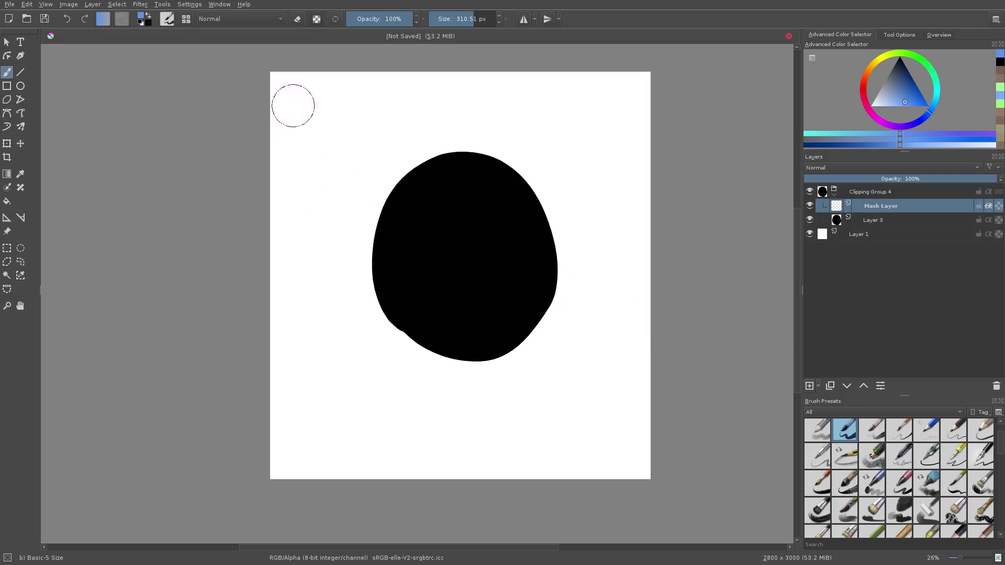
# Set the brush size to 167.44 px and paint a broad blue crescent down the oval's right side on the Mask Layer
pyautogui.click(463, 17)
pyautogui.moveTo(487, 145); pyautogui.dragTo(555, 245)
pyautogui.moveTo(506, 160); pyautogui.dragTo(532, 374)
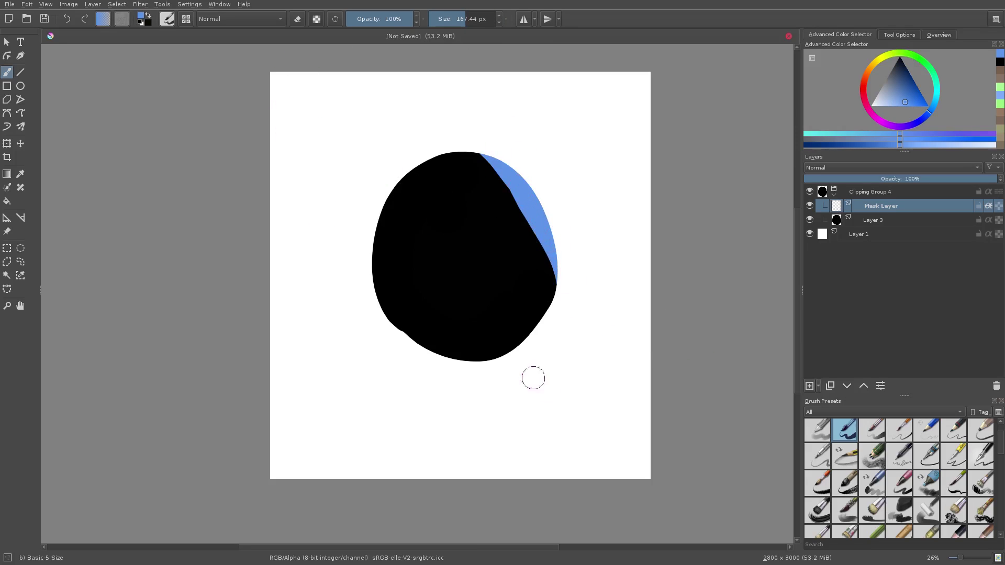
pyautogui.moveTo(543, 206)
pyautogui.mouseDown()
pyautogui.moveTo(499, 409)
pyautogui.moveTo(535, 190)
pyautogui.moveTo(553, 261)
pyautogui.moveTo(401, 380)
pyautogui.mouseUp()
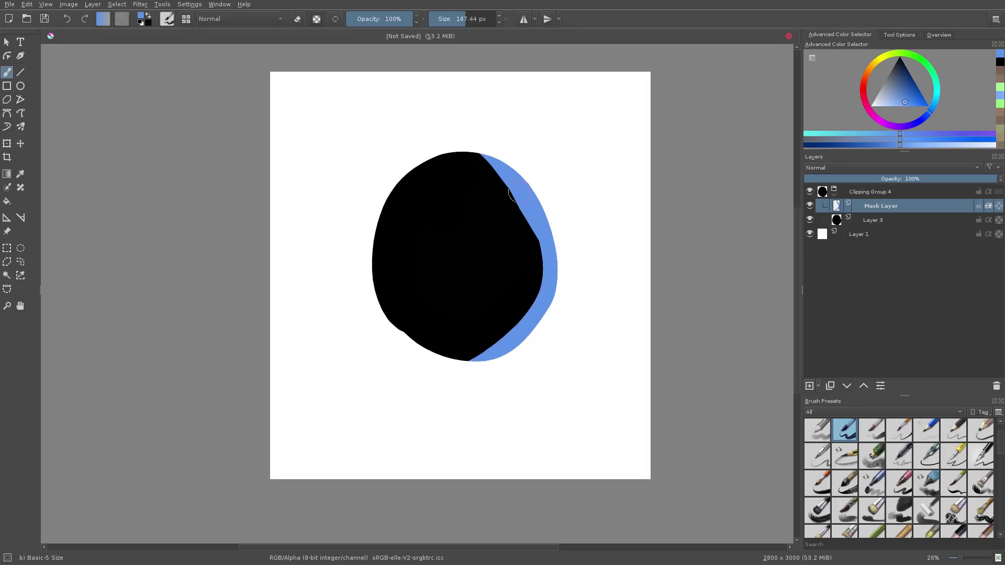
pyautogui.moveTo(555, 262); pyautogui.dragTo(368, 353)
pyautogui.moveTo(532, 309); pyautogui.dragTo(519, 174)
pyautogui.moveTo(512, 175)
pyautogui.mouseDown()
pyautogui.moveTo(529, 275)
pyautogui.moveTo(512, 319)
pyautogui.mouseUp()
pyautogui.moveTo(528, 285); pyautogui.dragTo(466, 359)
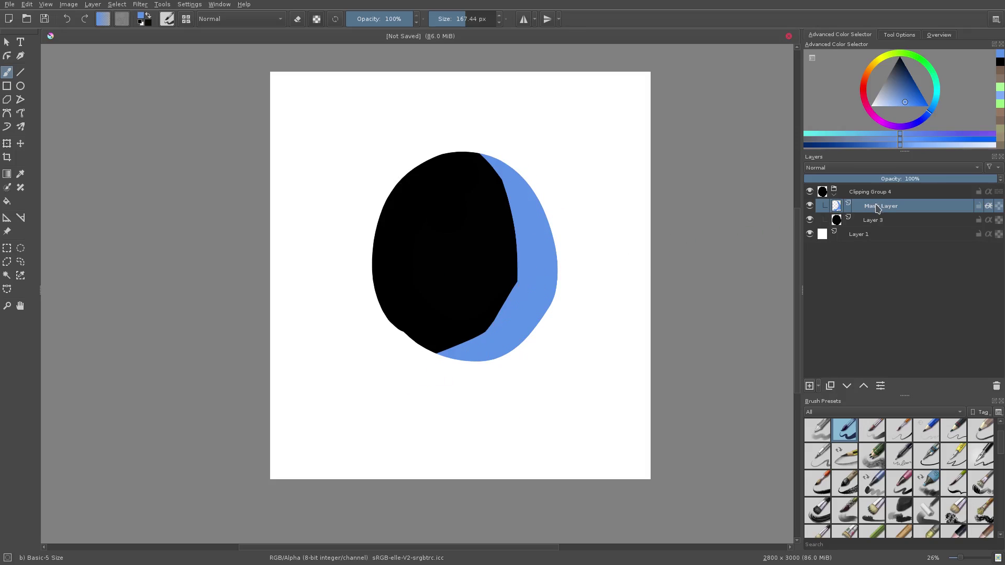
# Try moving the Mask Layer out of the clipping group to the top of the layer stack, and undo the move
pyautogui.moveTo(879, 208)
pyautogui.mouseDown()
pyautogui.moveTo(812, 210)
pyautogui.moveTo(884, 193)
pyautogui.mouseUp()
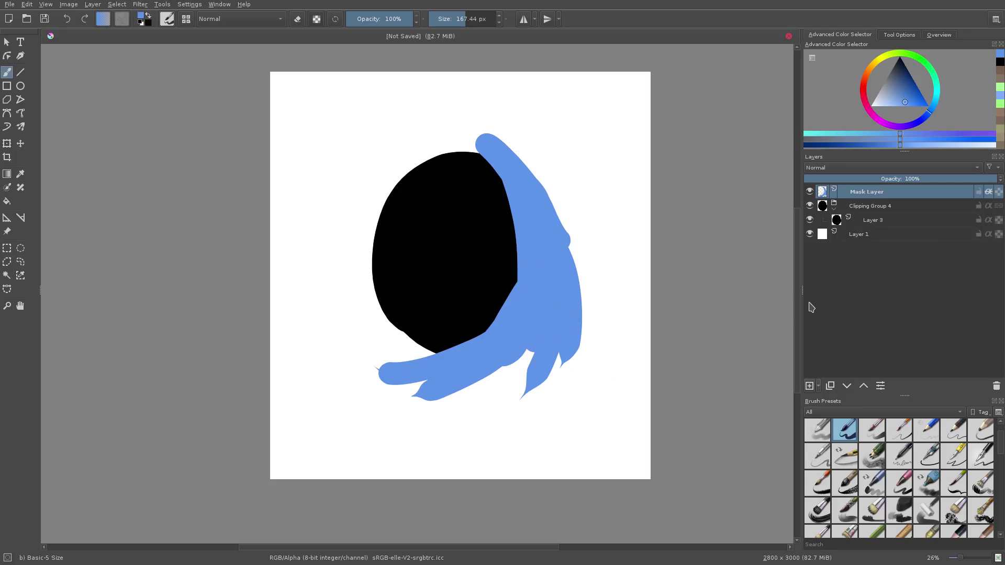
pyautogui.hotkey('ctrl', 'z')
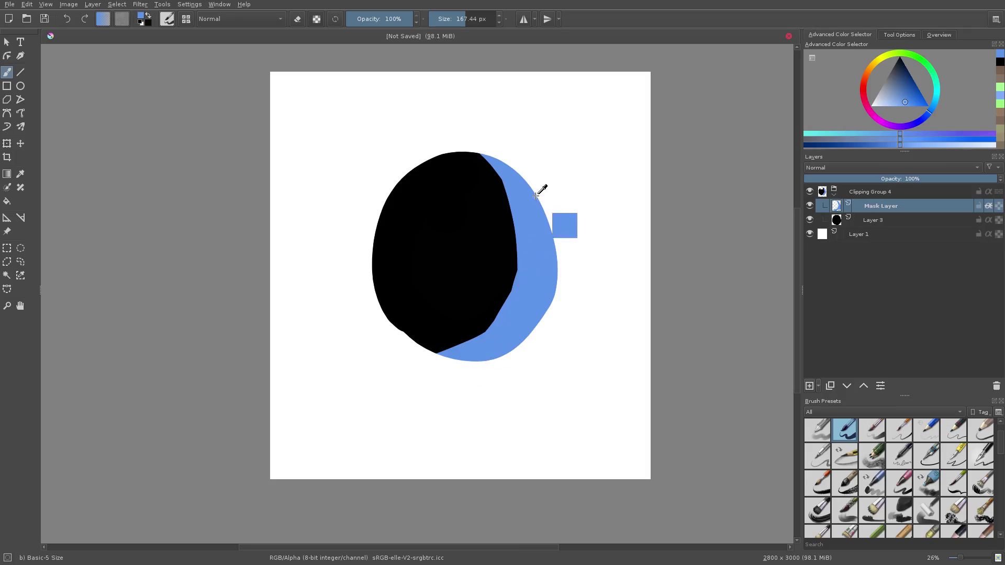
pyautogui.moveTo(542, 220); pyautogui.dragTo(547, 187)
pyautogui.moveTo(714, 366); pyautogui.dragTo(712, 335)
pyautogui.click(819, 386)
pyautogui.click(720, 366)
pyautogui.scroll(-2, 291, 193)
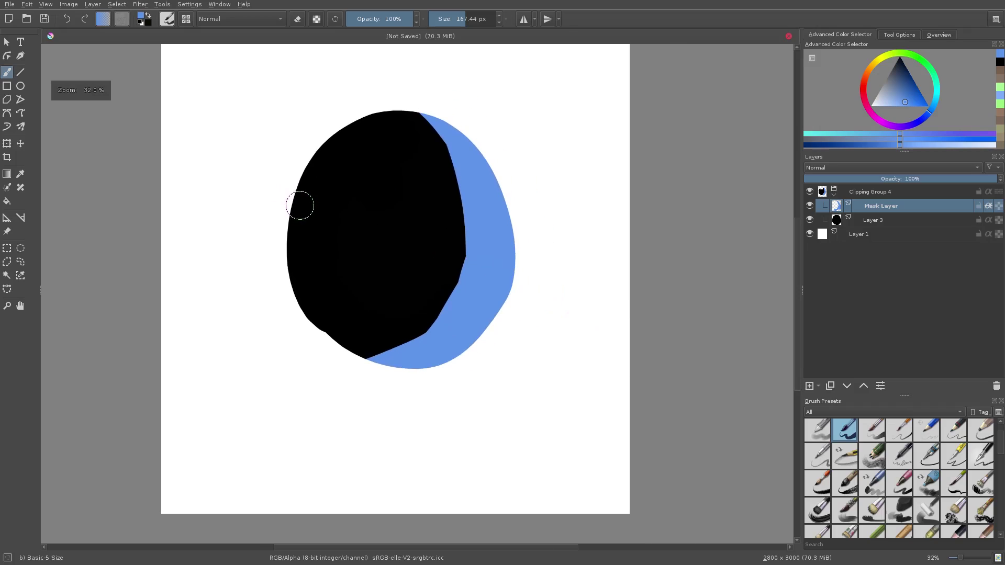
# Delete the whole Clipping Group 4 and add a new paint layer above Layer 1
pyautogui.click(905, 195)
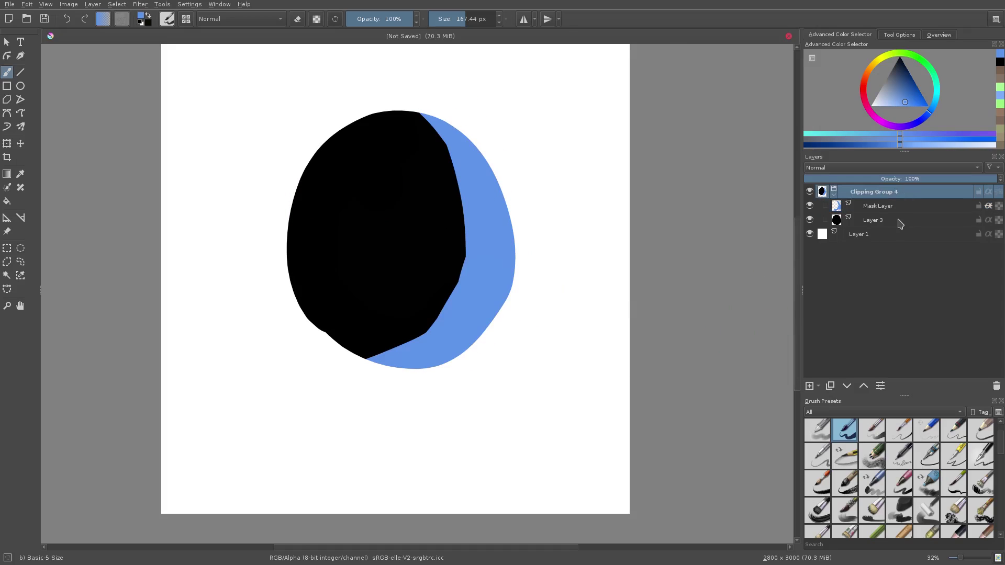
pyautogui.click(995, 387)
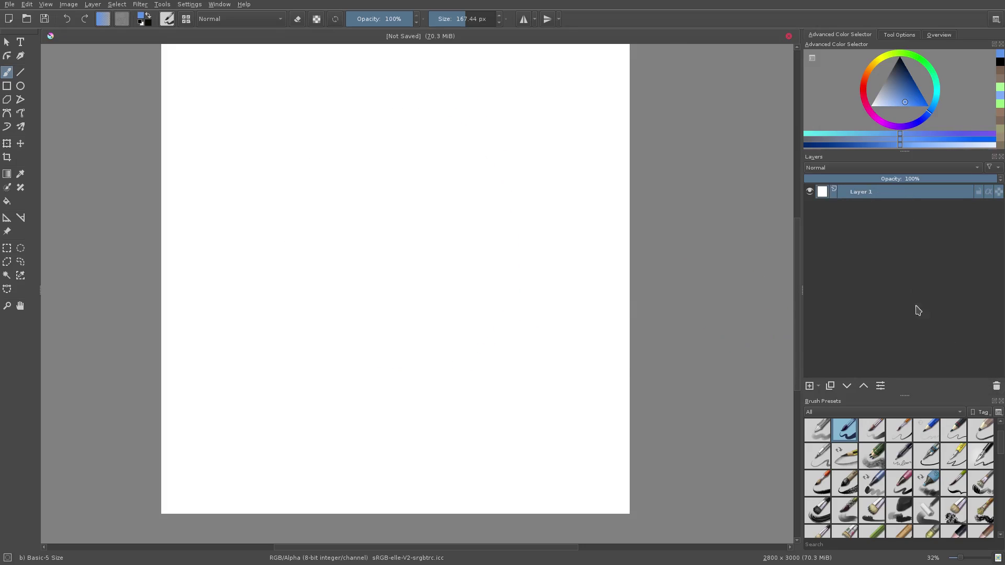
pyautogui.click(809, 386)
# Reset the painting color to black and set the brush size to 30 px, undoing a short test stroke
pyautogui.click(140, 23)
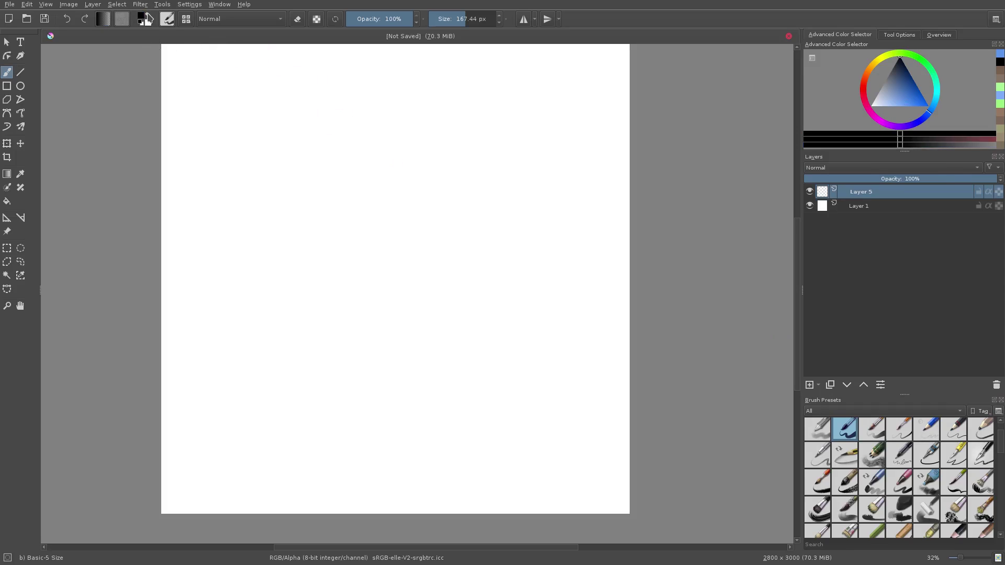
pyautogui.click(473, 19)
pyautogui.click(444, 21)
pyautogui.click(459, 21)
pyautogui.write('30')
pyautogui.press('Return')
pyautogui.moveTo(335, 185); pyautogui.dragTo(333, 239)
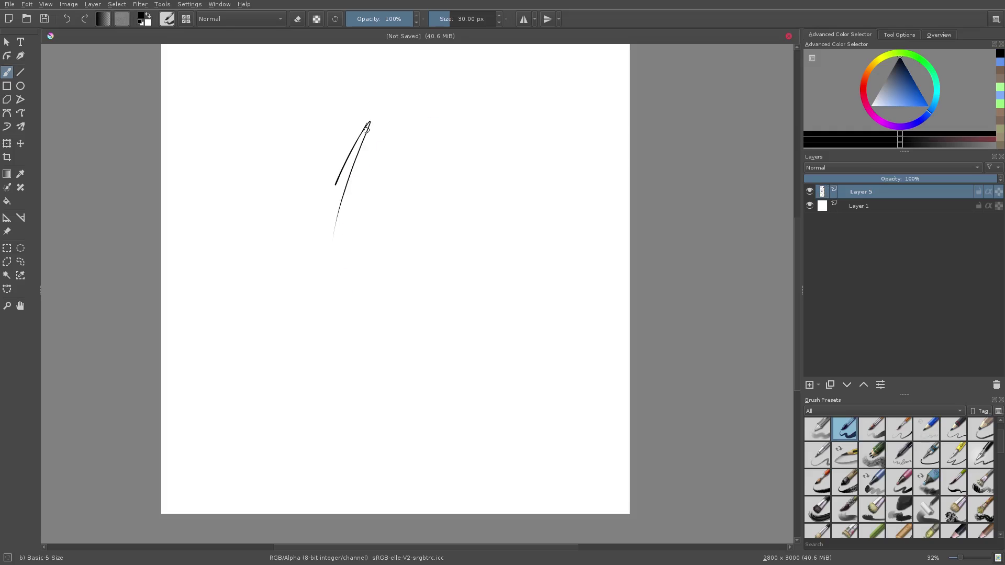
pyautogui.hotkey('ctrl', 'z')
# Sketch a rough angular head outline with loose overlapping black strokes in the upper middle of the canvas
pyautogui.moveTo(316, 139)
pyautogui.mouseDown()
pyautogui.moveTo(331, 279)
pyautogui.moveTo(321, 137)
pyautogui.moveTo(381, 77)
pyautogui.moveTo(463, 98)
pyautogui.mouseUp()
pyautogui.moveTo(371, 102)
pyautogui.mouseDown()
pyautogui.moveTo(471, 94)
pyautogui.moveTo(491, 158)
pyautogui.moveTo(486, 280)
pyautogui.mouseUp()
pyautogui.moveTo(482, 157); pyautogui.dragTo(491, 338)
pyautogui.moveTo(331, 285)
pyautogui.mouseDown()
pyautogui.moveTo(346, 339)
pyautogui.moveTo(414, 354)
pyautogui.mouseUp()
pyautogui.moveTo(485, 292)
pyautogui.mouseDown()
pyautogui.moveTo(438, 366)
pyautogui.moveTo(460, 351)
pyautogui.mouseUp()
pyautogui.moveTo(384, 354)
pyautogui.mouseDown()
pyautogui.moveTo(463, 347)
pyautogui.moveTo(464, 339)
pyautogui.mouseUp()
pyautogui.moveTo(324, 235); pyautogui.dragTo(336, 298)
pyautogui.moveTo(320, 220); pyautogui.dragTo(342, 380)
pyautogui.moveTo(329, 240); pyautogui.dragTo(337, 341)
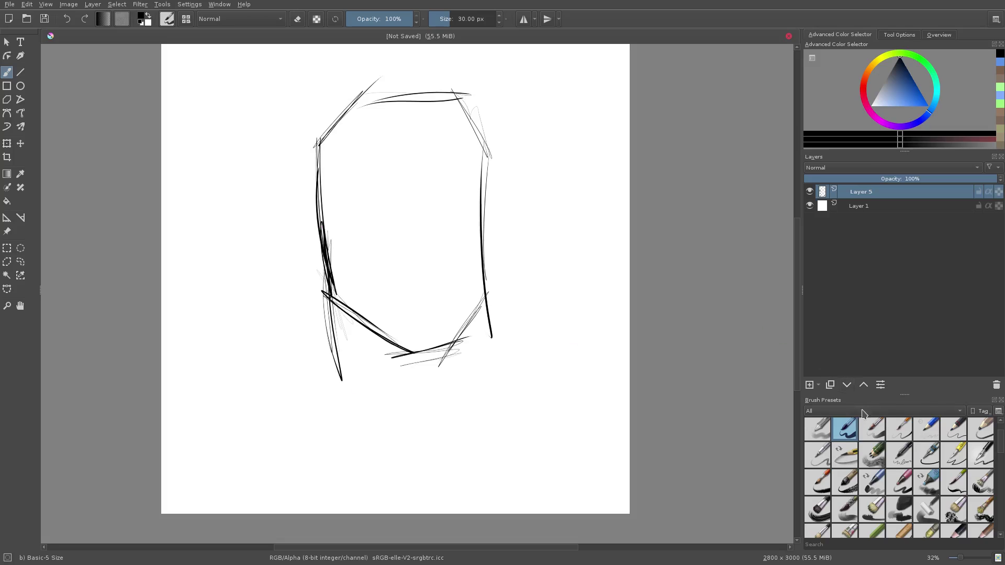
# Switch to the kk lineart preset at 20 px and reinforce the head outline, extending its sides down into the neck
pyautogui.moveTo(1001, 449)
pyautogui.mouseDown()
pyautogui.moveTo(1002, 497)
pyautogui.moveTo(1001, 487)
pyautogui.mouseUp()
pyautogui.click(871, 457)
pyautogui.moveTo(318, 269); pyautogui.dragTo(338, 372)
pyautogui.moveTo(329, 299); pyautogui.dragTo(336, 387)
pyautogui.click(855, 457)
pyautogui.moveTo(328, 293)
pyautogui.mouseDown()
pyautogui.moveTo(347, 419)
pyautogui.moveTo(337, 416)
pyautogui.mouseUp()
pyautogui.moveTo(482, 280); pyautogui.dragTo(502, 391)
pyautogui.moveTo(476, 144)
pyautogui.mouseDown()
pyautogui.moveTo(485, 257)
pyautogui.moveTo(486, 224)
pyautogui.mouseUp()
pyautogui.moveTo(457, 105); pyautogui.dragTo(476, 147)
pyautogui.moveTo(449, 95); pyautogui.dragTo(341, 107)
pyautogui.moveTo(364, 97)
pyautogui.mouseDown()
pyautogui.moveTo(342, 106)
pyautogui.moveTo(318, 159)
pyautogui.mouseUp()
# Sketch the slopes beside the neck, both shoulders out to the canvas edges, and a light collar line
pyautogui.moveTo(346, 323); pyautogui.dragTo(303, 415)
pyautogui.moveTo(340, 335); pyautogui.dragTo(287, 445)
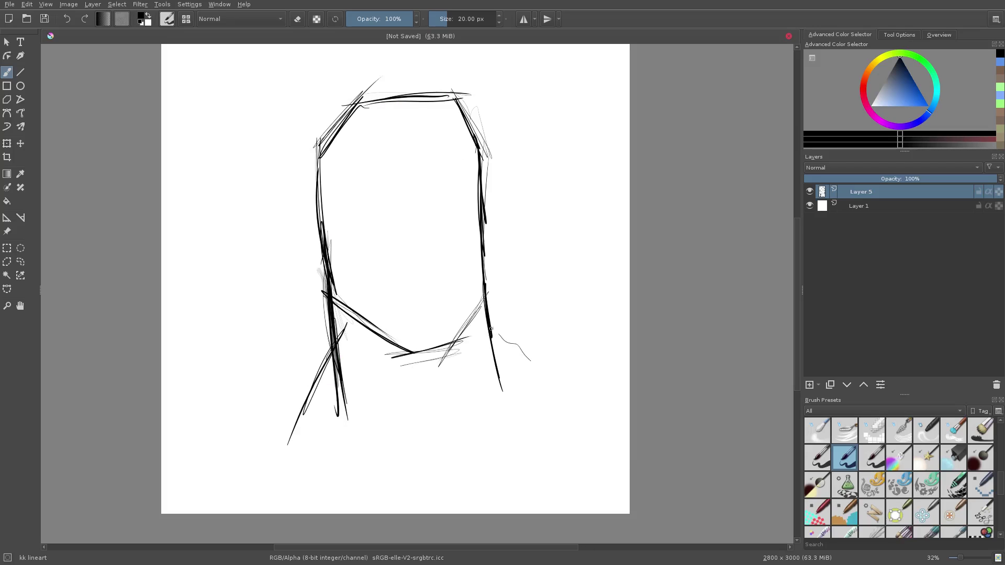
pyautogui.moveTo(491, 329); pyautogui.dragTo(561, 417)
pyautogui.moveTo(495, 322); pyautogui.dragTo(545, 397)
pyautogui.moveTo(302, 406); pyautogui.dragTo(189, 486)
pyautogui.moveTo(299, 422); pyautogui.dragTo(161, 512)
pyautogui.moveTo(437, 411); pyautogui.dragTo(306, 455)
pyautogui.moveTo(538, 385); pyautogui.dragTo(563, 376)
pyautogui.moveTo(559, 402); pyautogui.dragTo(631, 400)
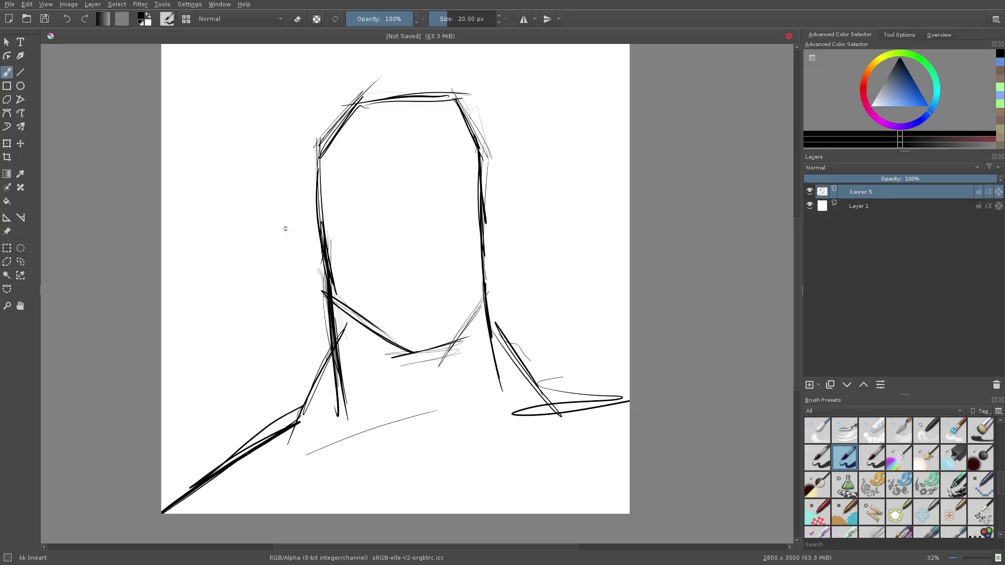
# Select the head with a freehand selection around its outline, leaving out the lower neck and shoulders
pyautogui.click(21, 261)
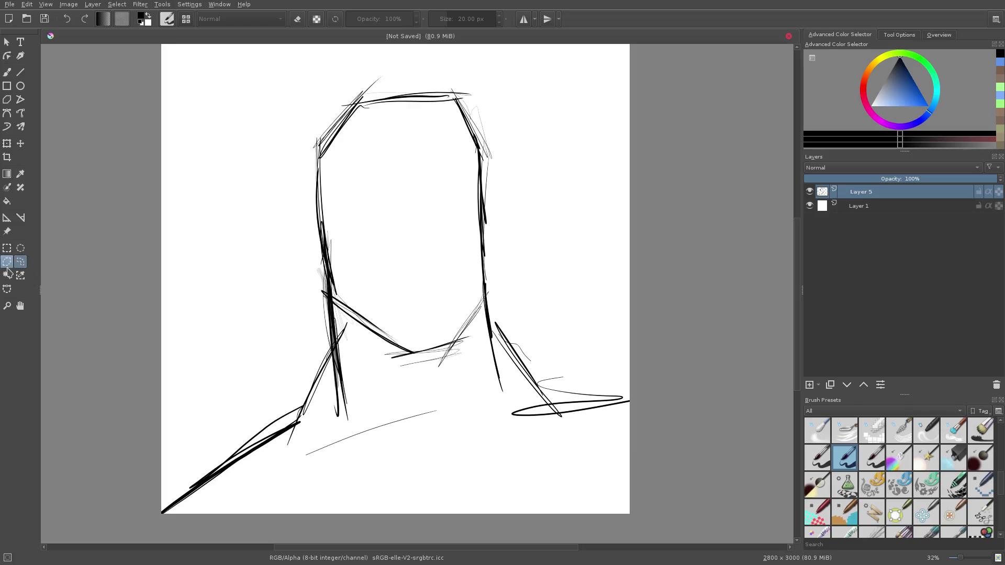
pyautogui.moveTo(384, 68)
pyautogui.mouseDown()
pyautogui.moveTo(314, 82)
pyautogui.moveTo(267, 193)
pyautogui.moveTo(311, 298)
pyautogui.mouseUp()
pyautogui.moveTo(385, 356)
pyautogui.mouseDown()
pyautogui.moveTo(403, 374)
pyautogui.moveTo(455, 380)
pyautogui.mouseUp()
pyautogui.moveTo(504, 287)
pyautogui.mouseDown()
pyautogui.moveTo(471, 61)
pyautogui.moveTo(382, 63)
pyautogui.mouseUp()
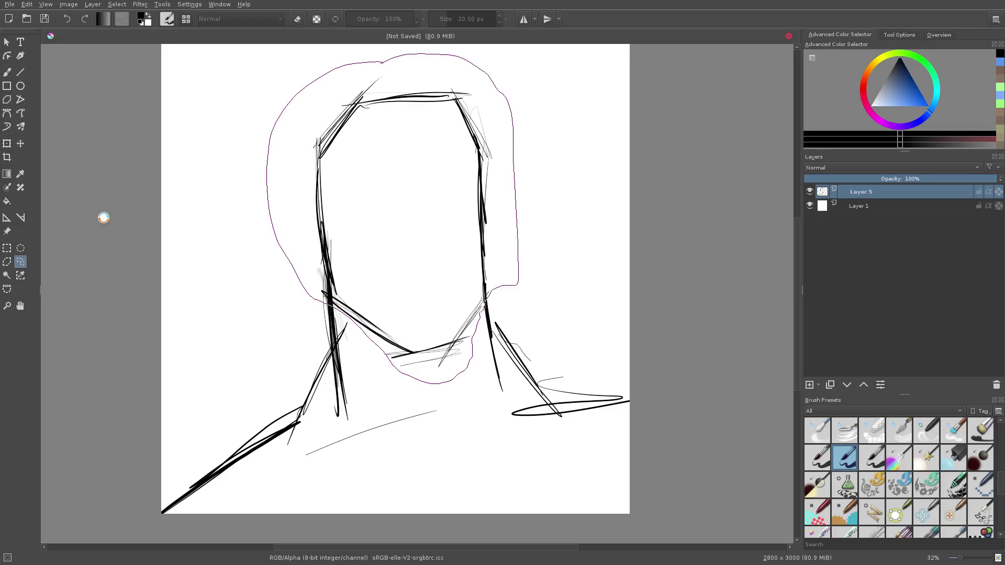
# Start a transform on the selected head, reposition it and rotate it counterclockwise
pyautogui.click(7, 143)
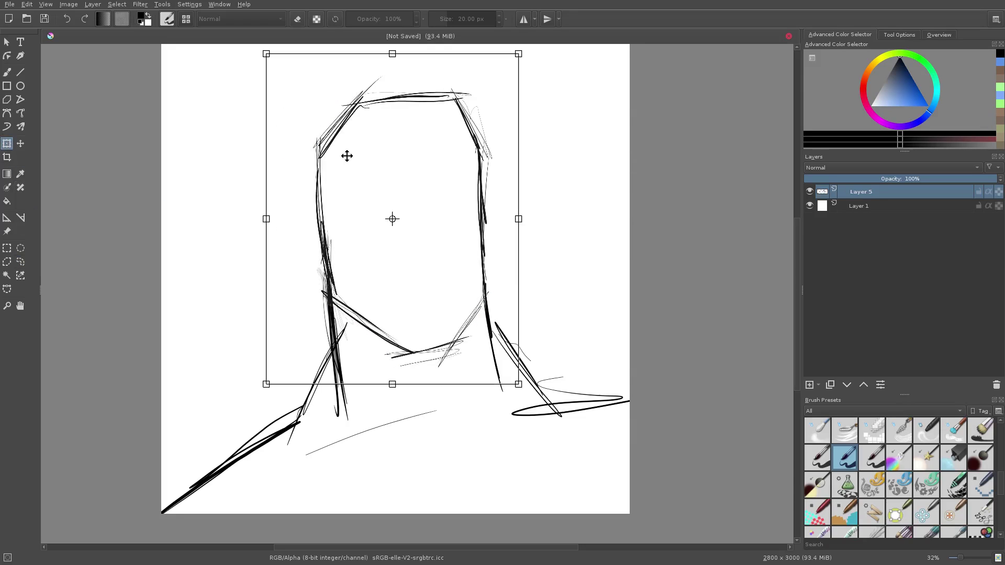
pyautogui.moveTo(351, 155)
pyautogui.mouseDown()
pyautogui.moveTo(320, 148)
pyautogui.moveTo(426, 159)
pyautogui.moveTo(466, 231)
pyautogui.moveTo(415, 179)
pyautogui.moveTo(444, 174)
pyautogui.mouseUp()
pyautogui.moveTo(570, 106); pyautogui.dragTo(567, 222)
pyautogui.moveTo(524, 189); pyautogui.dragTo(528, 214)
pyautogui.moveTo(612, 213); pyautogui.dragTo(532, 82)
pyautogui.moveTo(507, 238)
pyautogui.mouseDown()
pyautogui.moveTo(448, 227)
pyautogui.moveTo(443, 243)
pyautogui.mouseUp()
pyautogui.moveTo(446, 75); pyautogui.dragTo(465, 142)
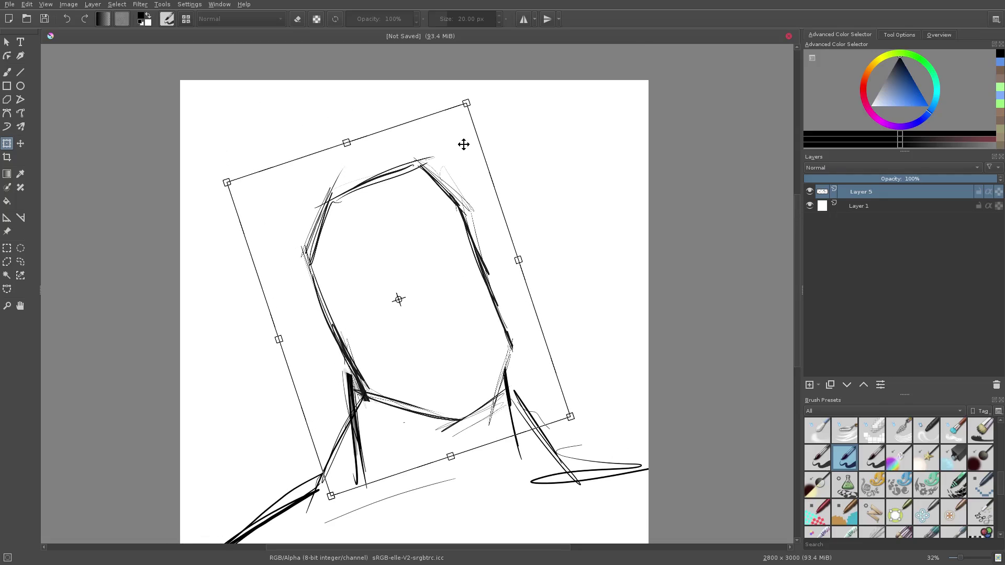
# Resize and skew the selected head with the transform handles, making it wider and shorter
pyautogui.moveTo(464, 99); pyautogui.dragTo(554, 4)
pyautogui.moveTo(477, 209); pyautogui.dragTo(464, 230)
pyautogui.scroll(-2, 457, 224)
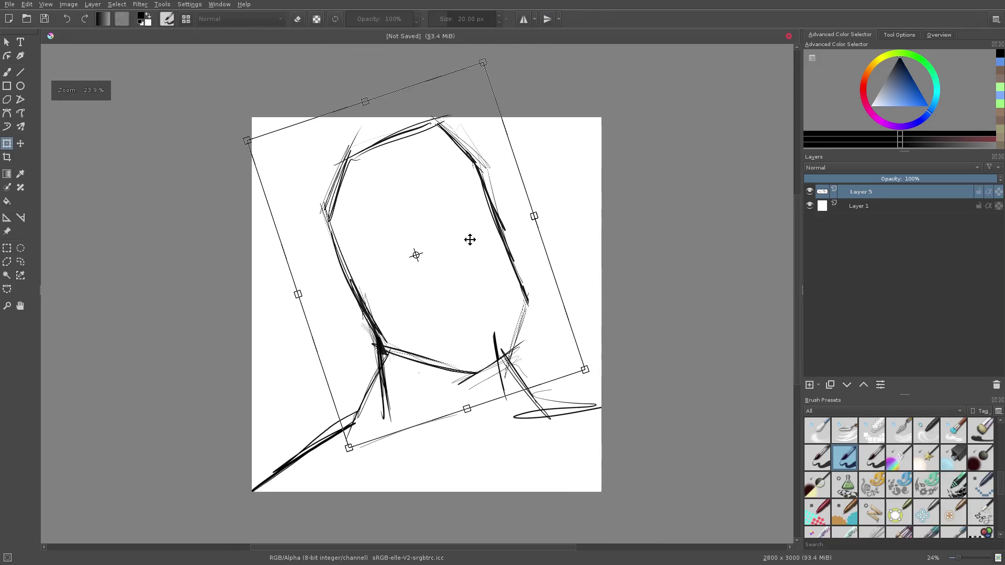
pyautogui.moveTo(522, 206); pyautogui.dragTo(541, 198)
pyautogui.moveTo(446, 370); pyautogui.dragTo(469, 365)
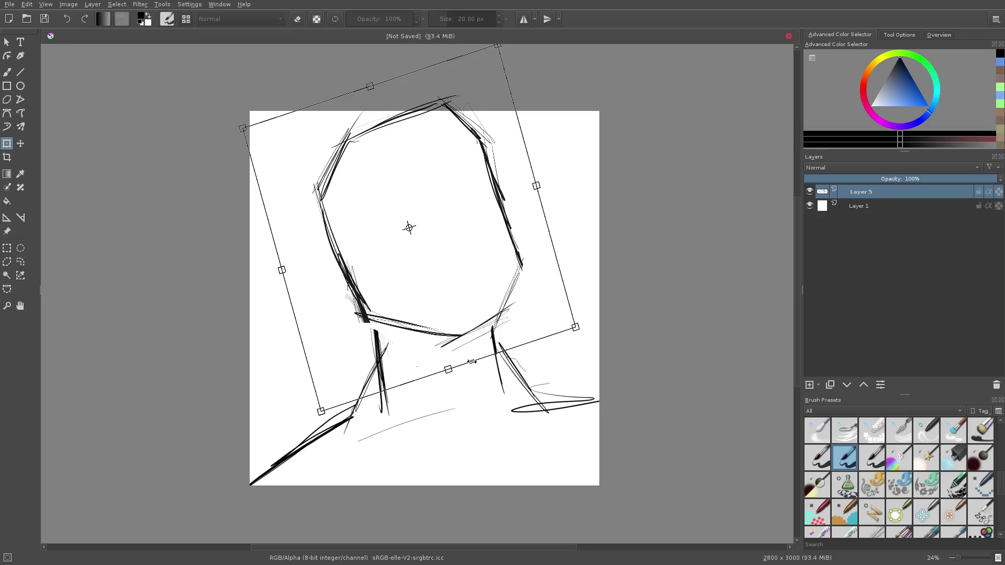
pyautogui.moveTo(471, 361)
pyautogui.mouseDown()
pyautogui.moveTo(503, 346)
pyautogui.moveTo(455, 387)
pyautogui.moveTo(474, 355)
pyautogui.moveTo(442, 362)
pyautogui.moveTo(453, 358)
pyautogui.mouseUp()
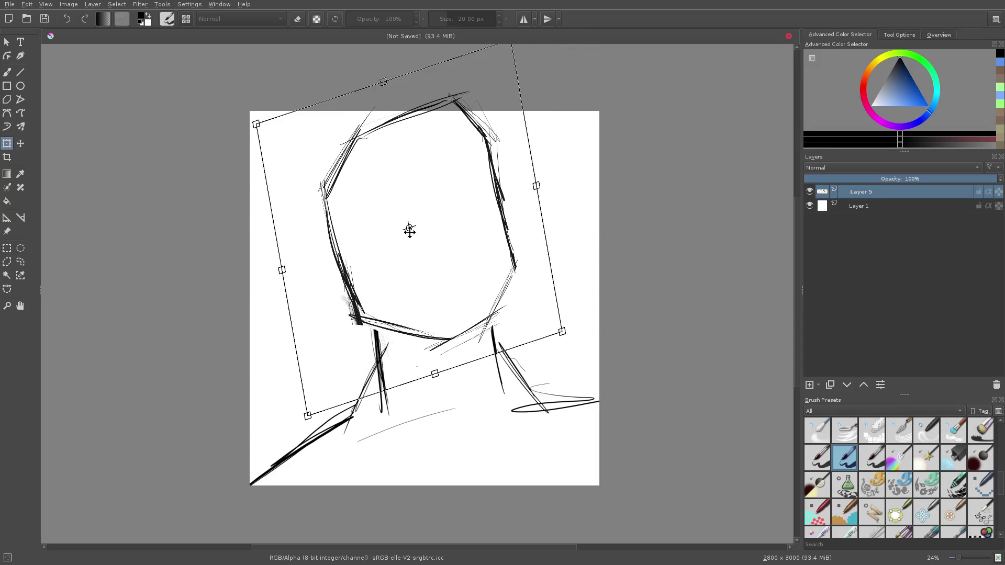
# Place the transform pivot at the jaw's left corner, rotate the head back to nearly upright over the neck, and apply the transform
pyautogui.moveTo(436, 203)
pyautogui.mouseDown()
pyautogui.moveTo(443, 240)
pyautogui.moveTo(441, 219)
pyautogui.mouseUp()
pyautogui.moveTo(568, 155)
pyautogui.mouseDown()
pyautogui.moveTo(579, 168)
pyautogui.moveTo(574, 242)
pyautogui.moveTo(563, 226)
pyautogui.mouseUp()
pyautogui.moveTo(503, 235)
pyautogui.mouseDown()
pyautogui.moveTo(541, 123)
pyautogui.moveTo(527, 103)
pyautogui.moveTo(561, 101)
pyautogui.mouseUp()
pyautogui.moveTo(552, 244); pyautogui.dragTo(542, 245)
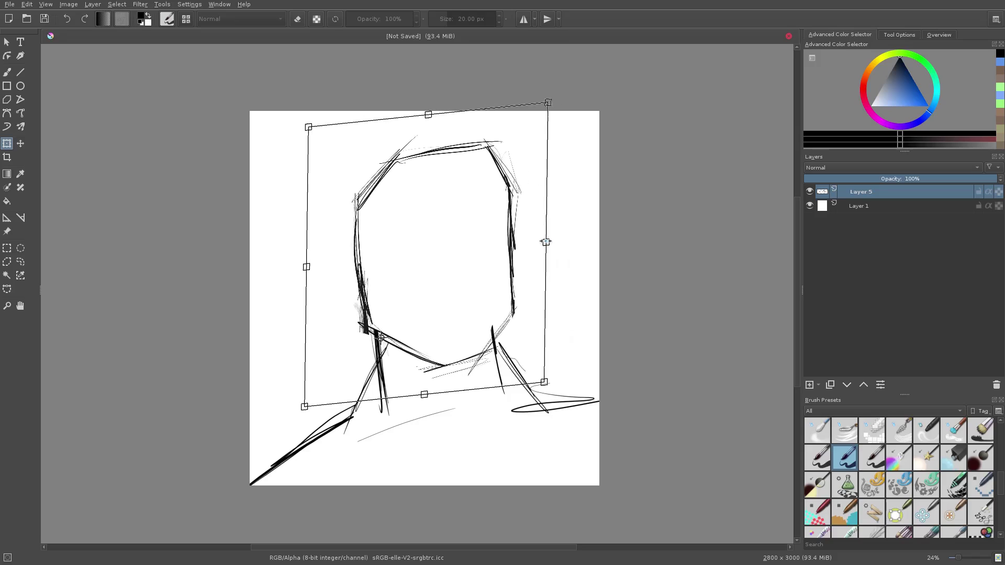
pyautogui.click(7, 72)
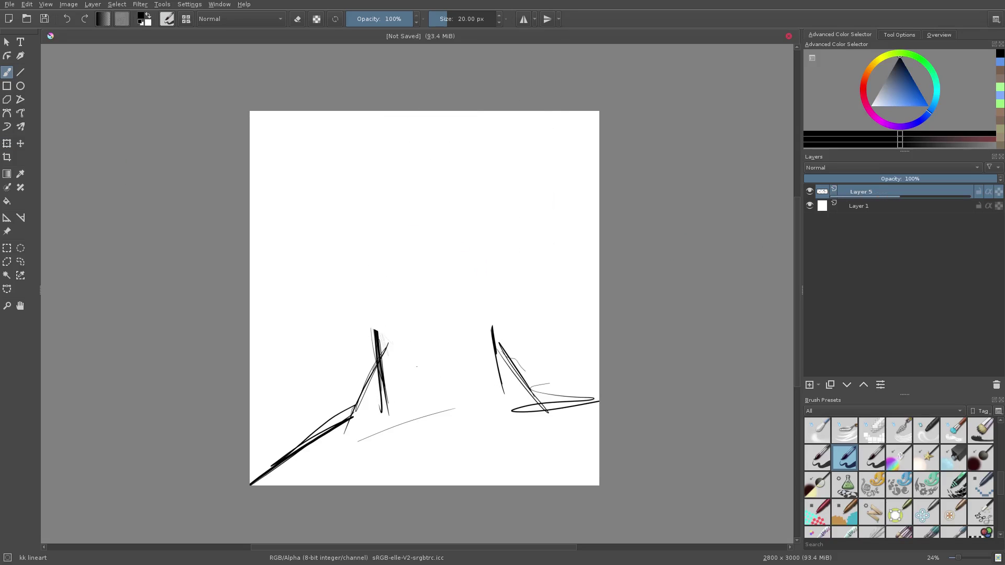
# Clear the selection and sketch two angular brow lines with short vertical creases across the face
pyautogui.scroll(2, 460, 263)
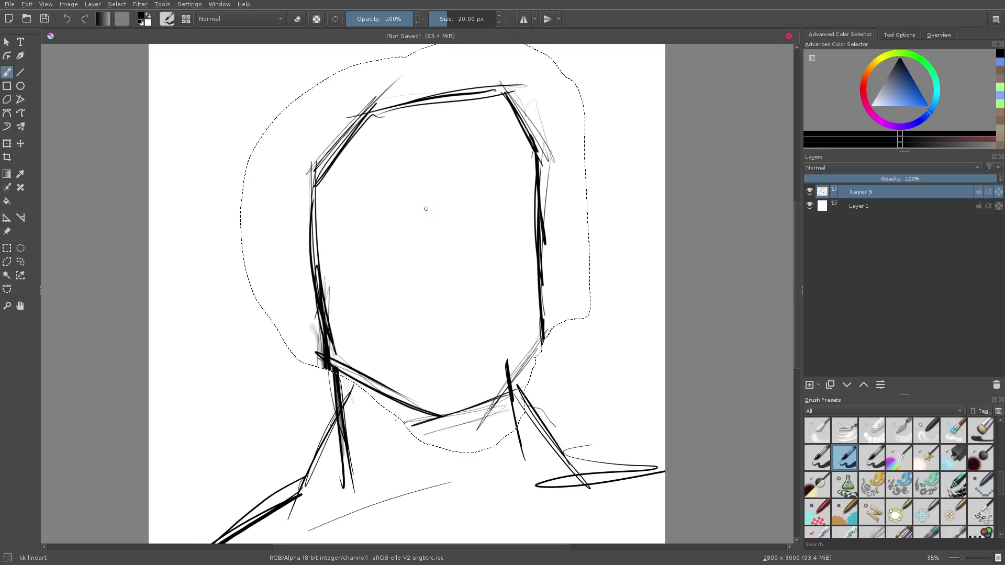
pyautogui.moveTo(426, 208); pyautogui.dragTo(430, 190)
pyautogui.click(117, 4)
pyautogui.click(126, 26)
pyautogui.moveTo(432, 234); pyautogui.dragTo(319, 236)
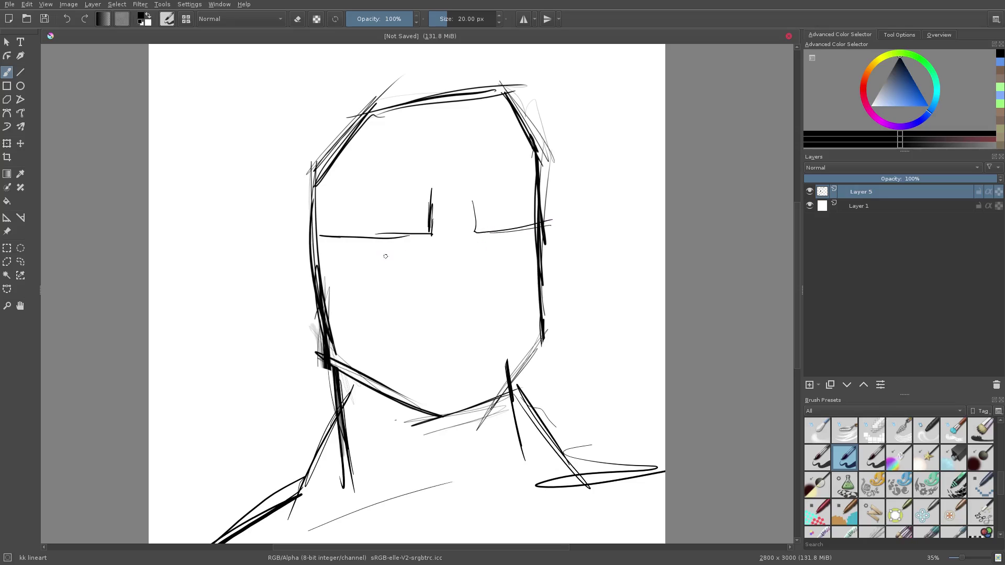
# Draw two narrow oval eyes beneath the brows and a long slanted mouth line across the lower face
pyautogui.moveTo(409, 241); pyautogui.dragTo(407, 245)
pyautogui.moveTo(500, 238); pyautogui.dragTo(496, 239)
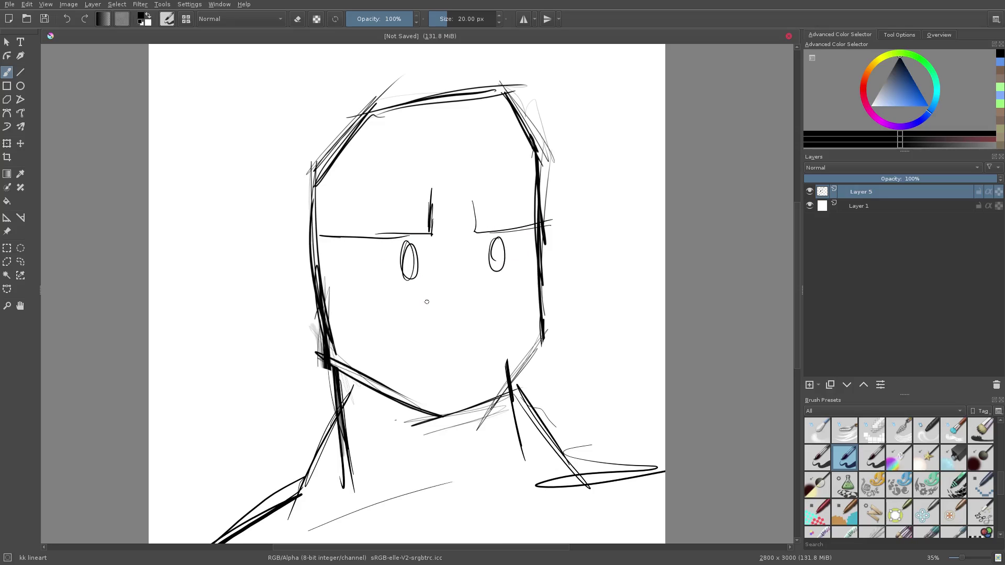
pyautogui.moveTo(367, 316); pyautogui.dragTo(561, 268)
pyautogui.press('-')
pyautogui.press('-')
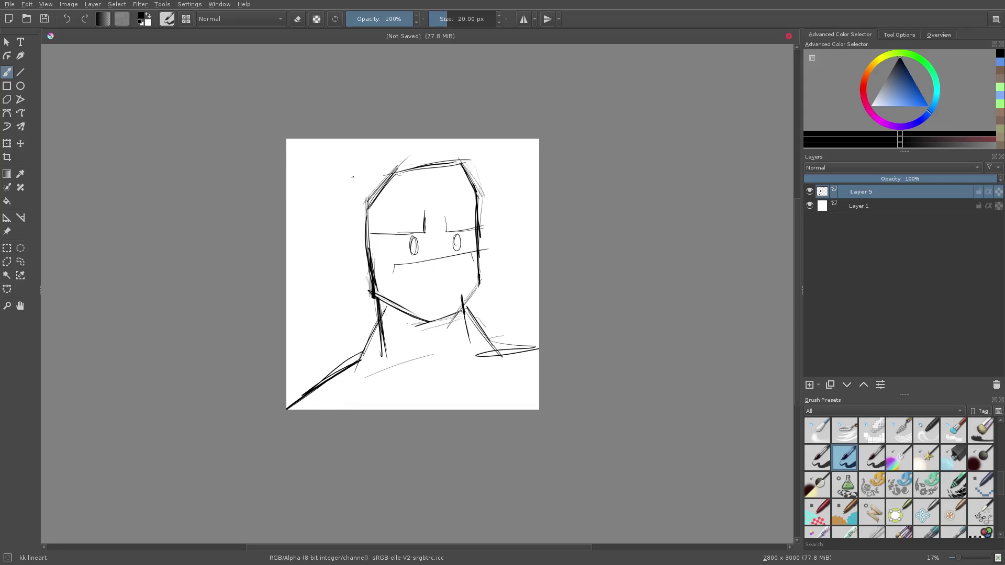
pyautogui.click(271, 14)
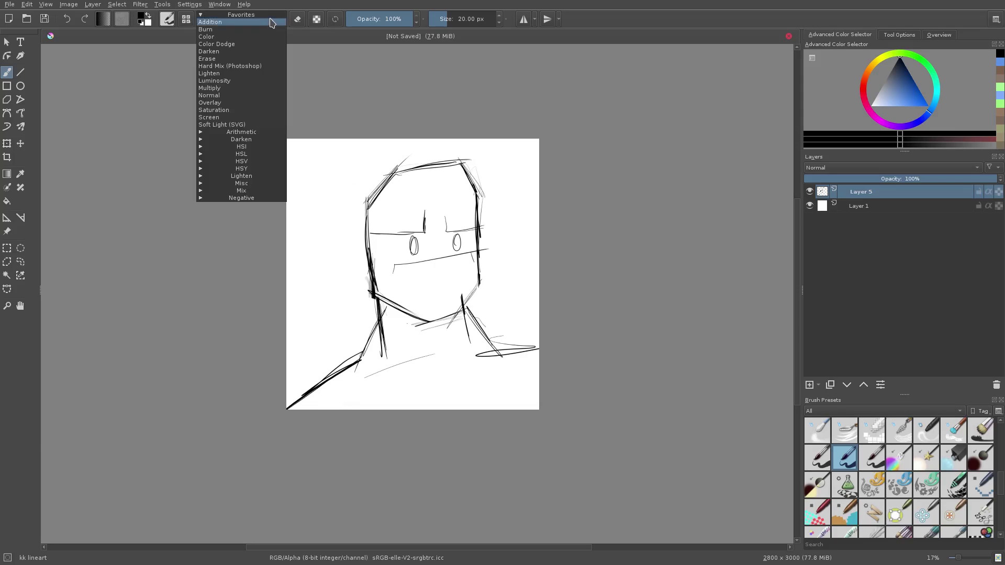
pyautogui.click(272, 15)
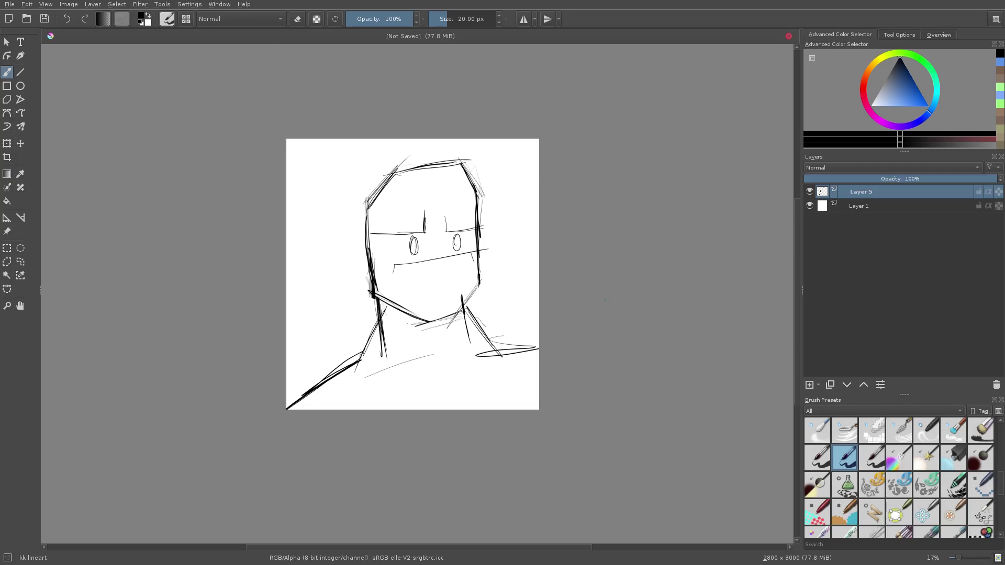
pyautogui.press('Delete')
pyautogui.hotkey('ctrl', 'z')
# Activate Layer 1, choose a medium blue, and flood the white area around and inside the head sketch with the Fill tool
pyautogui.click(879, 208)
pyautogui.moveTo(523, 329); pyautogui.dragTo(609, 331)
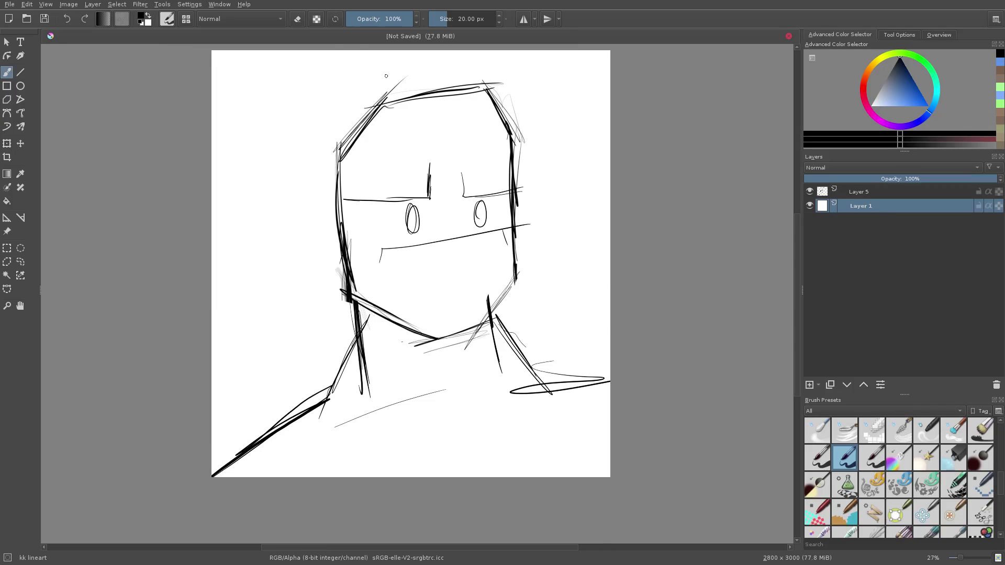
pyautogui.moveTo(902, 96)
pyautogui.mouseDown()
pyautogui.moveTo(889, 85)
pyautogui.moveTo(908, 104)
pyautogui.mouseUp()
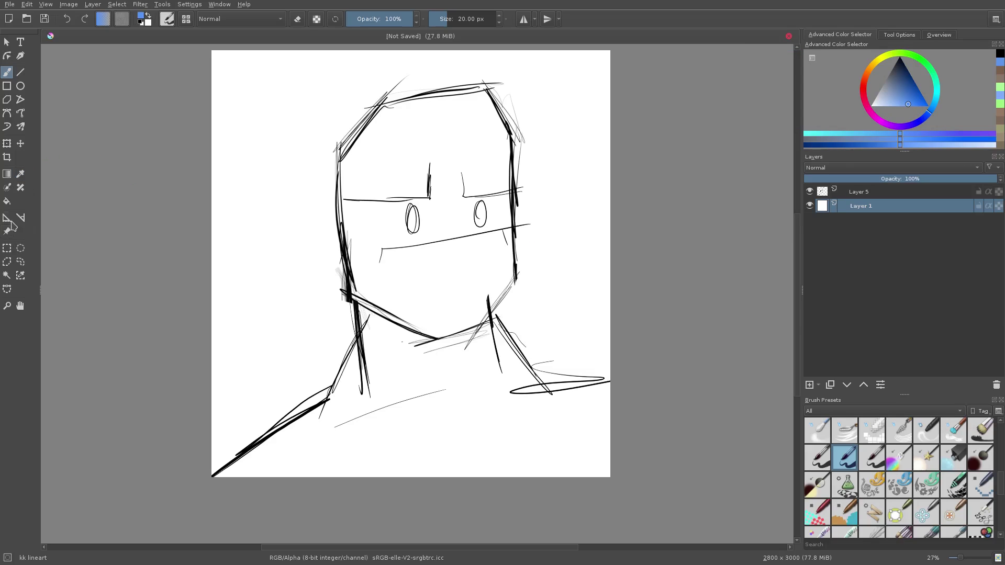
pyautogui.click(7, 201)
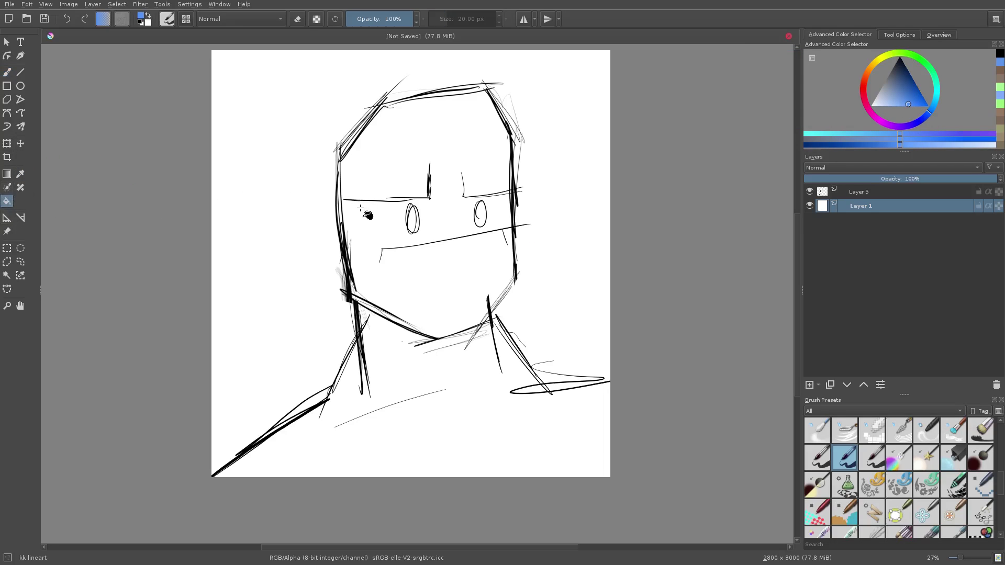
pyautogui.scroll(1, 358, 206)
pyautogui.moveTo(351, 190); pyautogui.dragTo(365, 253)
pyautogui.click(346, 312)
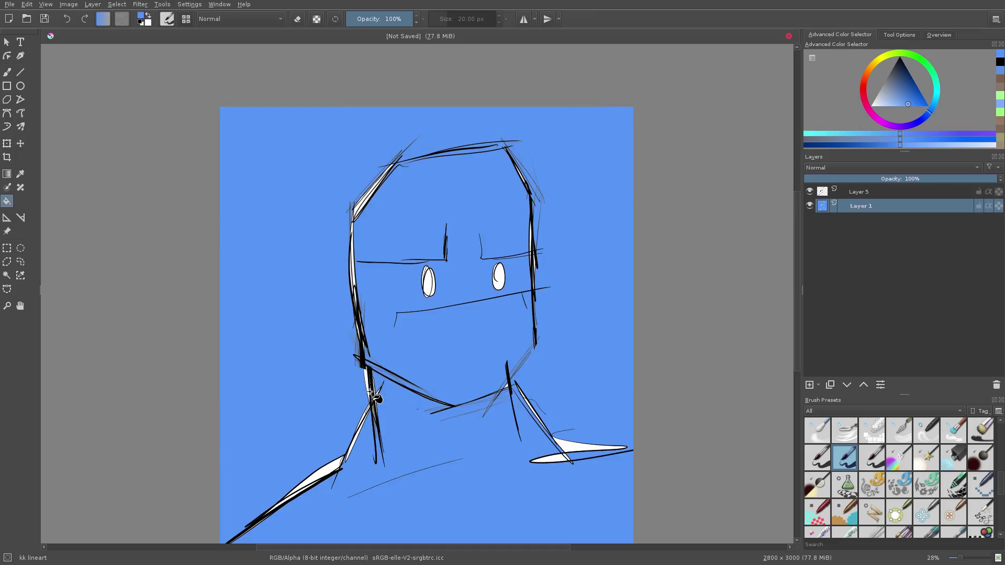
pyautogui.moveTo(334, 325); pyautogui.dragTo(355, 238)
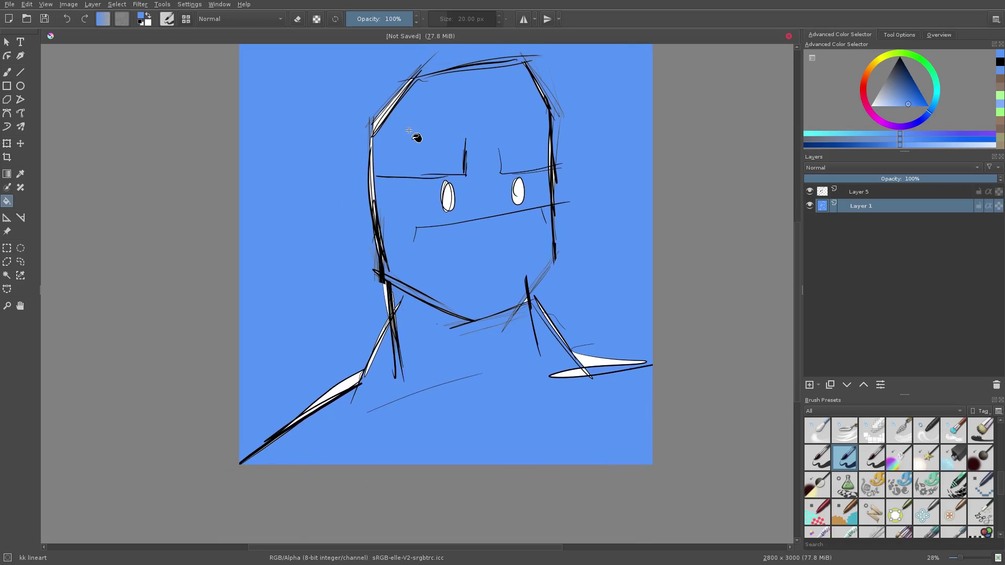
# Zoom in on the head outline and briefly hide Layer 5 to examine where the blue fill meets the sketch lines
pyautogui.moveTo(406, 132); pyautogui.dragTo(394, 19)
pyautogui.scroll(3, 367, 207)
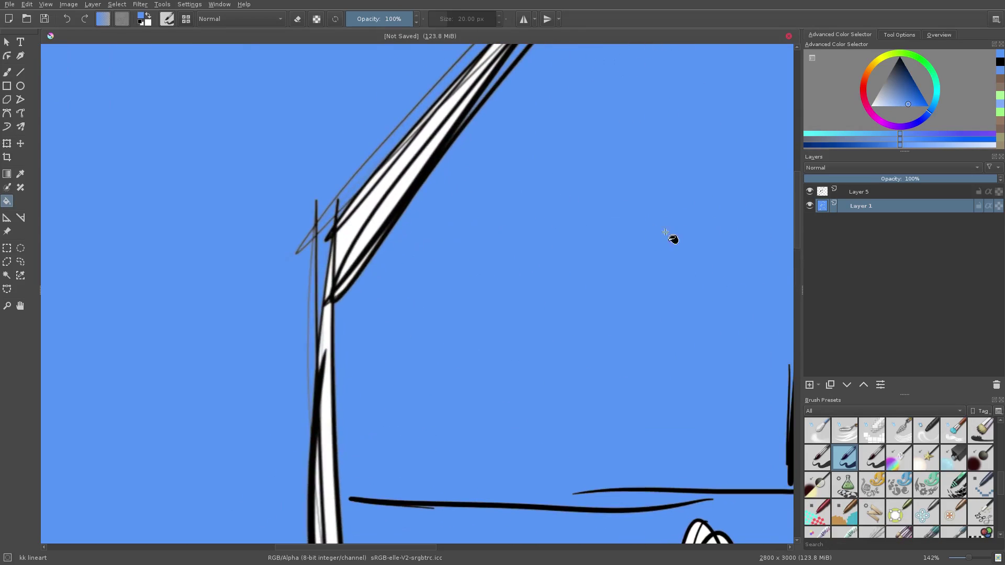
pyautogui.scroll(-6, 602, 214)
pyautogui.moveTo(598, 214); pyautogui.dragTo(439, 240)
pyautogui.click(810, 192)
pyautogui.scroll(1, 500, 276)
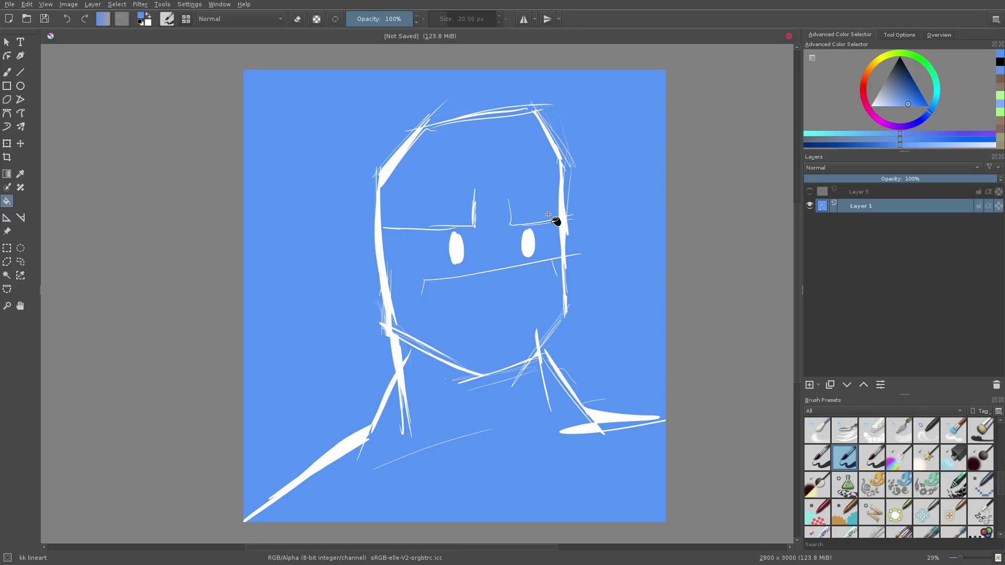
pyautogui.click(809, 191)
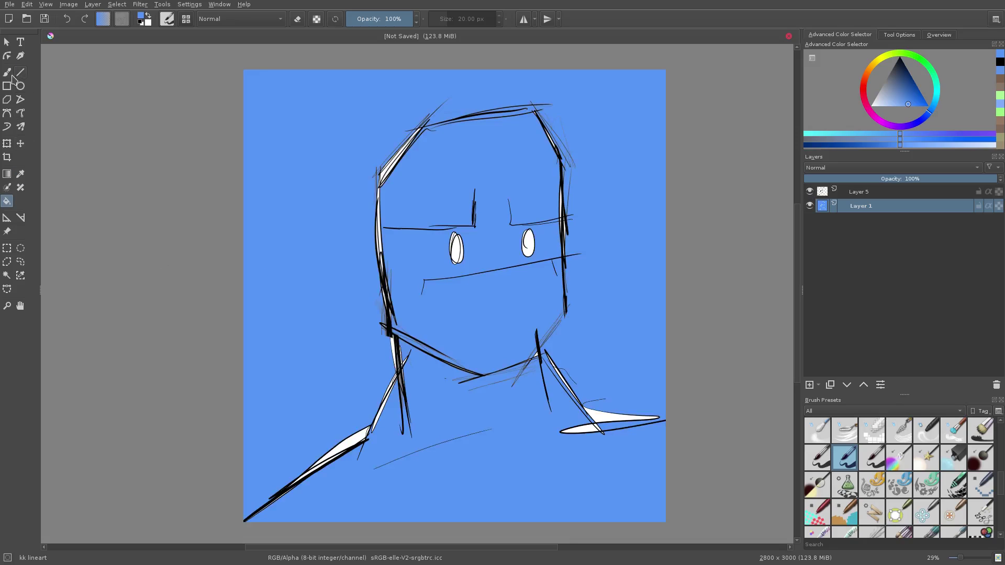
# Clear Layer 1 back to the white background color and set the brush's foreground color to black (#000000)
pyautogui.press('BackSpace')
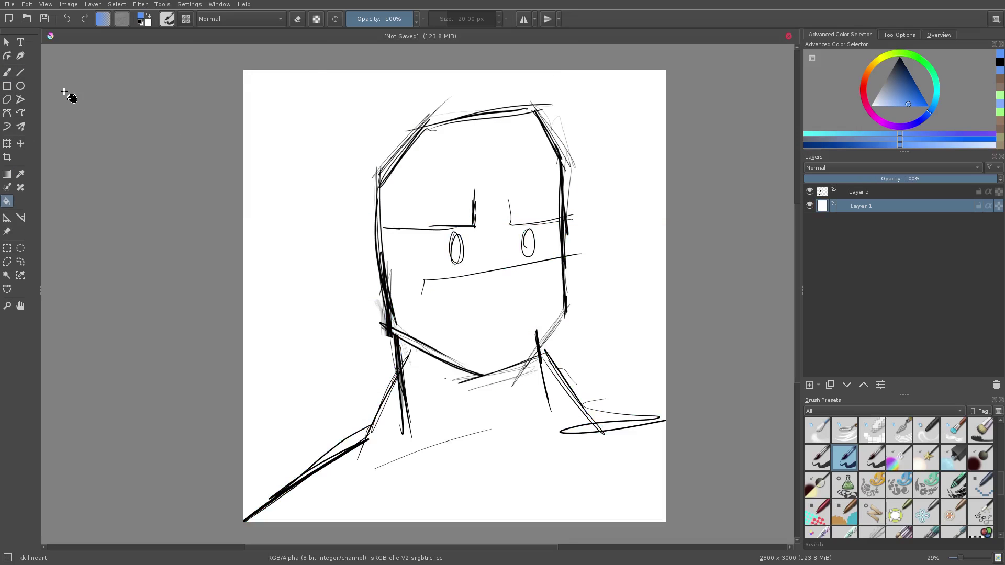
pyautogui.click(7, 73)
pyautogui.click(148, 15)
pyautogui.click(141, 16)
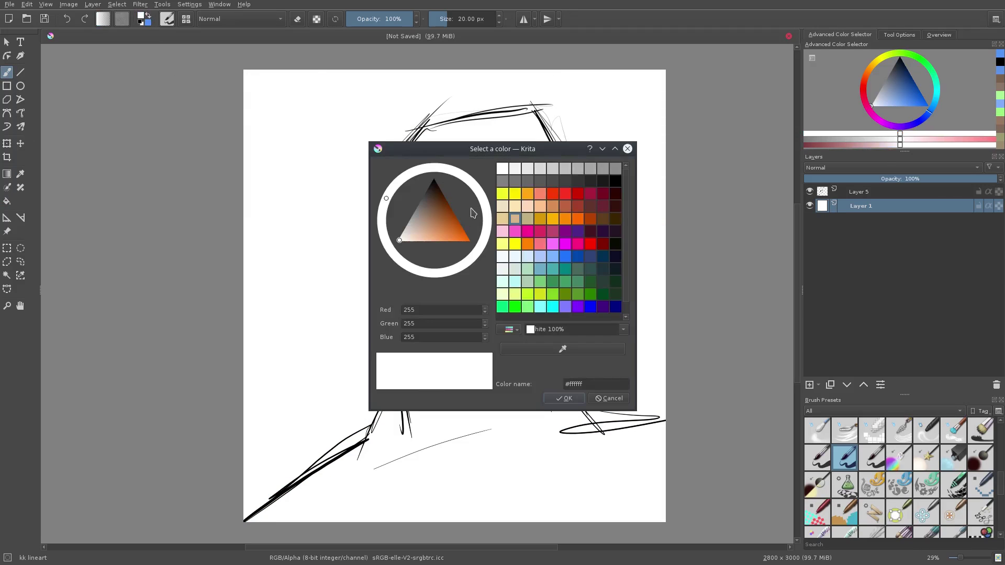
pyautogui.click(432, 221)
pyautogui.click(434, 181)
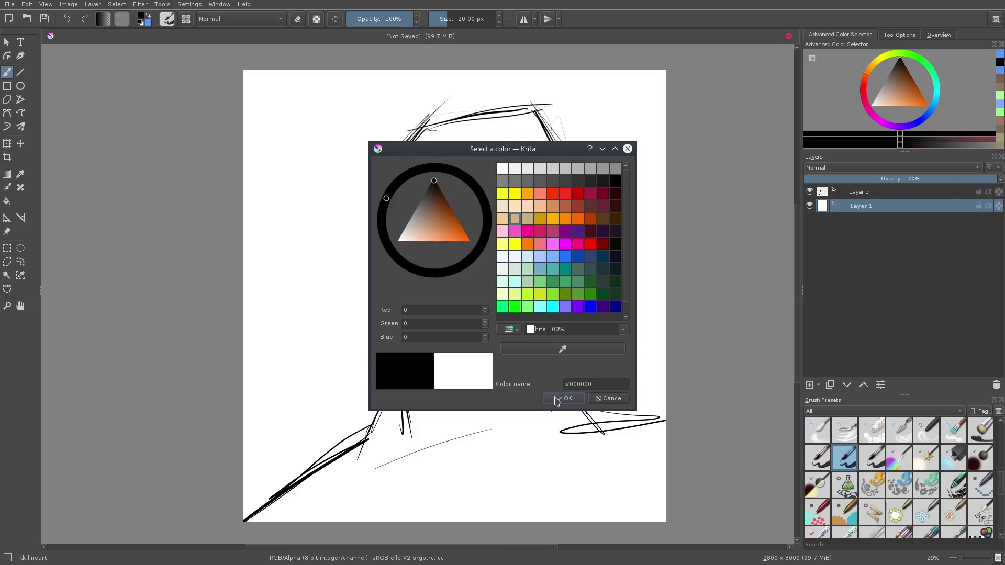
pyautogui.click(561, 401)
# Set the brush size to 146.82 px and paint thick black strokes on Layer 1 at both sides of the head and below left
pyautogui.moveTo(474, 16); pyautogui.dragTo(463, 16)
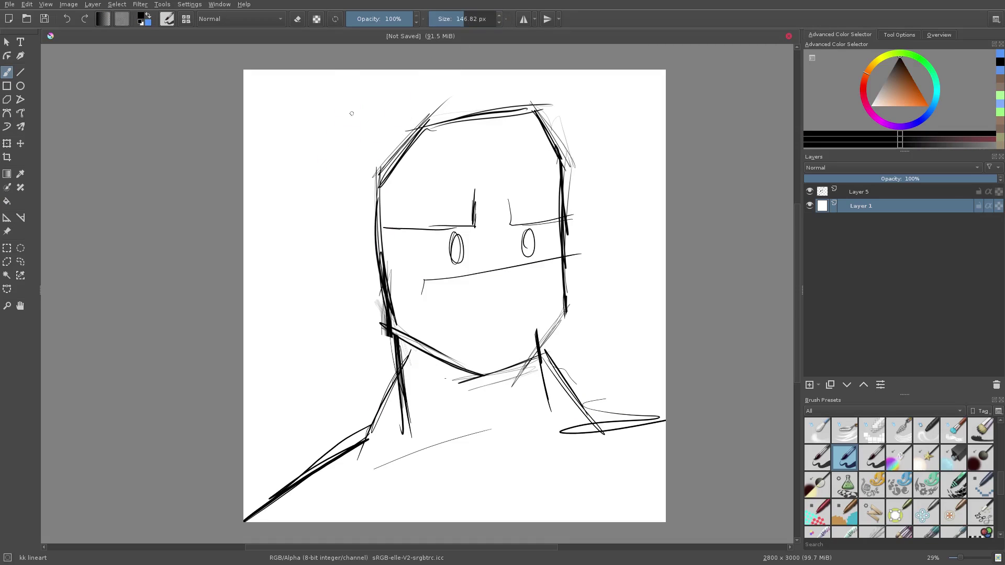
pyautogui.moveTo(356, 107)
pyautogui.mouseDown()
pyautogui.moveTo(309, 264)
pyautogui.moveTo(336, 351)
pyautogui.mouseUp()
pyautogui.moveTo(613, 199); pyautogui.dragTo(583, 343)
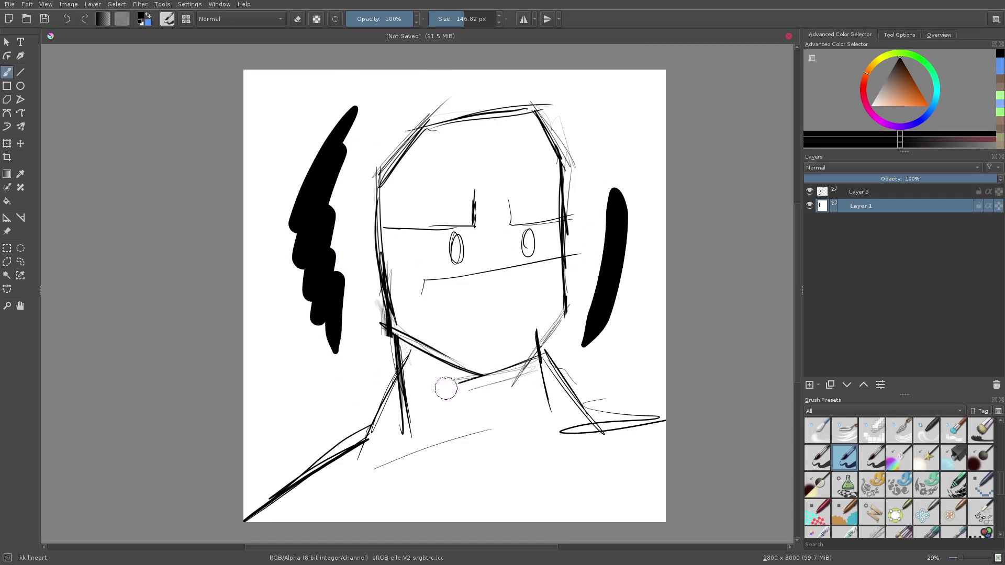
pyautogui.moveTo(285, 373); pyautogui.dragTo(314, 384)
pyautogui.click(7, 202)
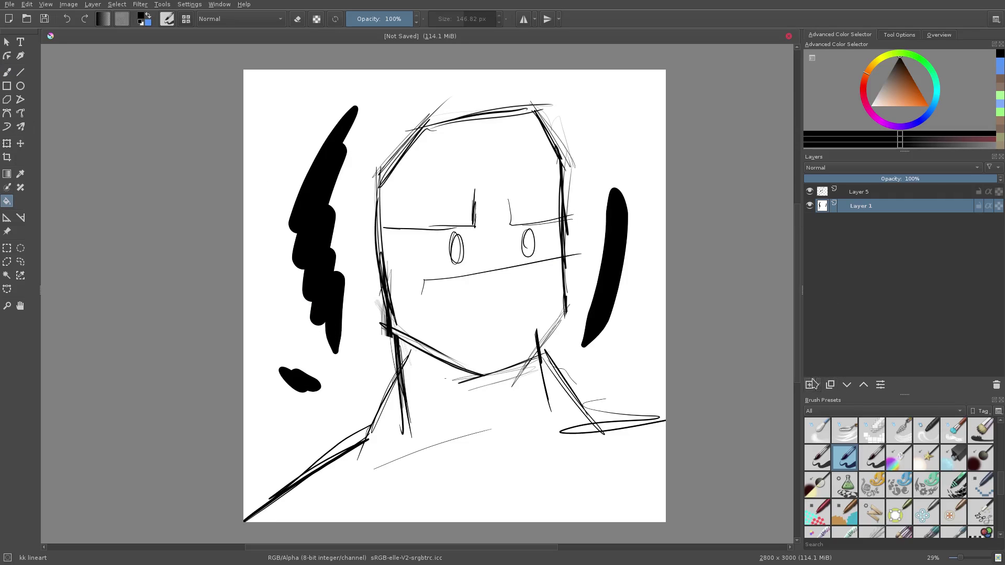
# Undo the three thick black strokes on Layer 1 and add a new paint layer above it
pyautogui.hotkey('ctrl', 'z')
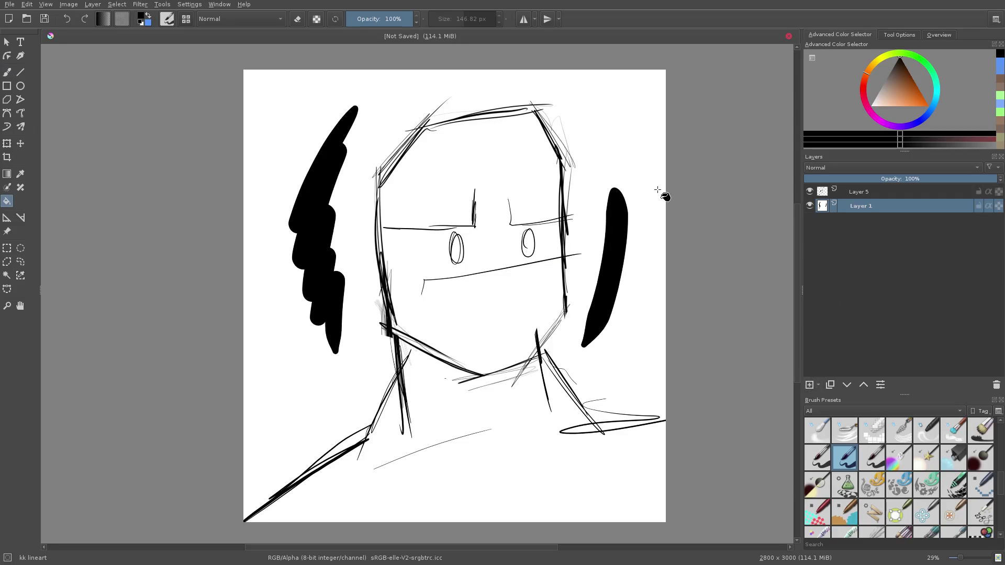
pyautogui.hotkey('ctrl', 'z')
pyautogui.hotkey('ctrl', 'z')
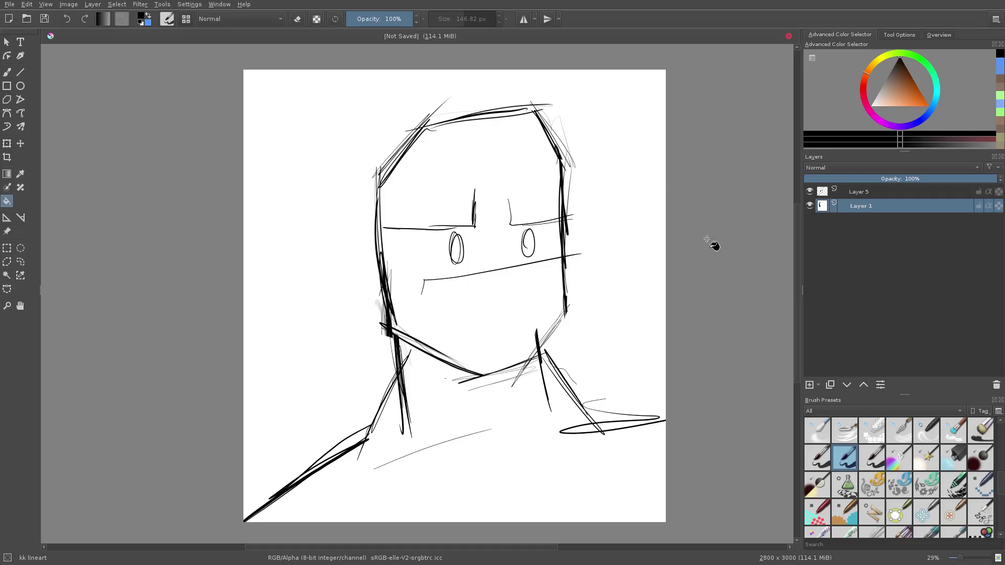
pyautogui.click(809, 384)
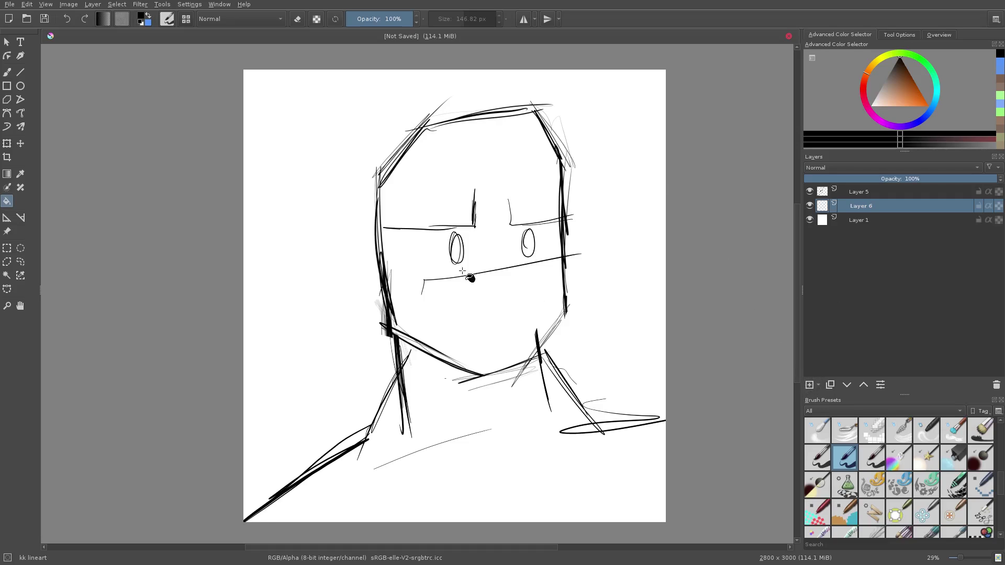
# Paint a thick black zigzag stroke on each side of the head on the new layer with the brush
pyautogui.click(341, 106)
pyautogui.click(6, 72)
pyautogui.hotkey('ctrl', 'z')
pyautogui.moveTo(324, 108)
pyautogui.mouseDown()
pyautogui.moveTo(291, 267)
pyautogui.moveTo(316, 327)
pyautogui.mouseUp()
pyautogui.moveTo(634, 137); pyautogui.dragTo(610, 364)
# Activate Layer 1 and briefly hide Layers 5 and 6 to view the white background on its own
pyautogui.click(873, 220)
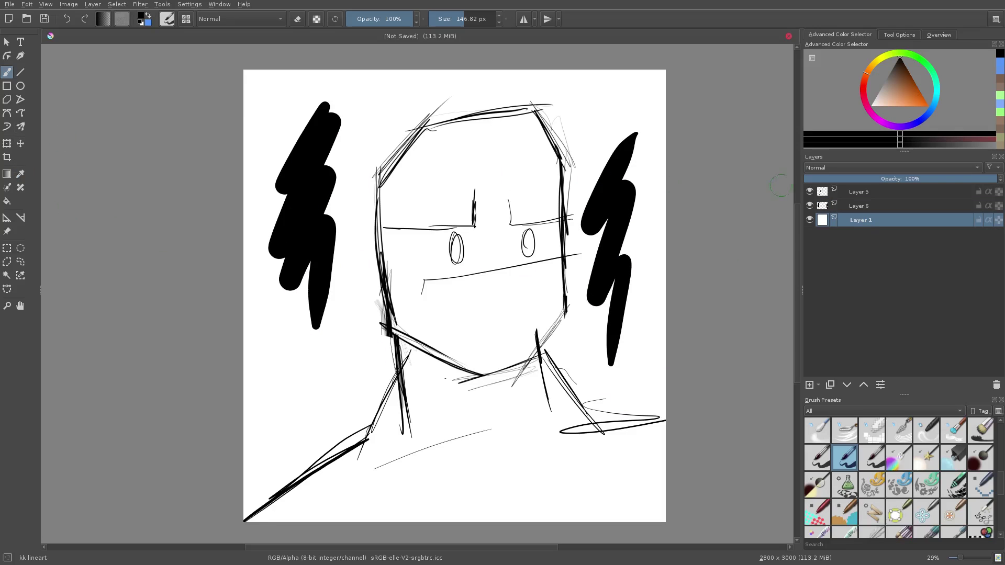
pyautogui.click(809, 191)
pyautogui.click(809, 206)
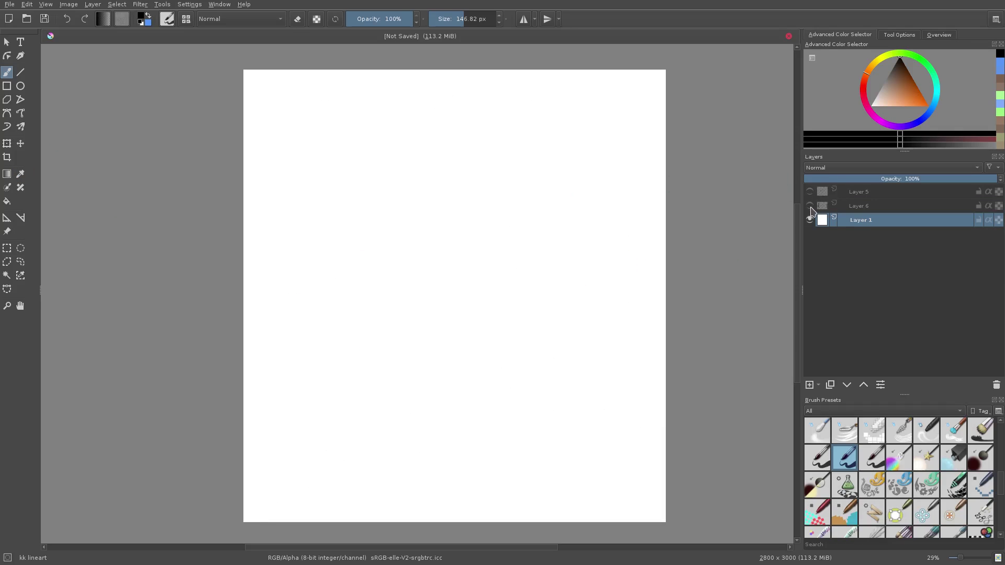
pyautogui.click(810, 205)
pyautogui.click(809, 191)
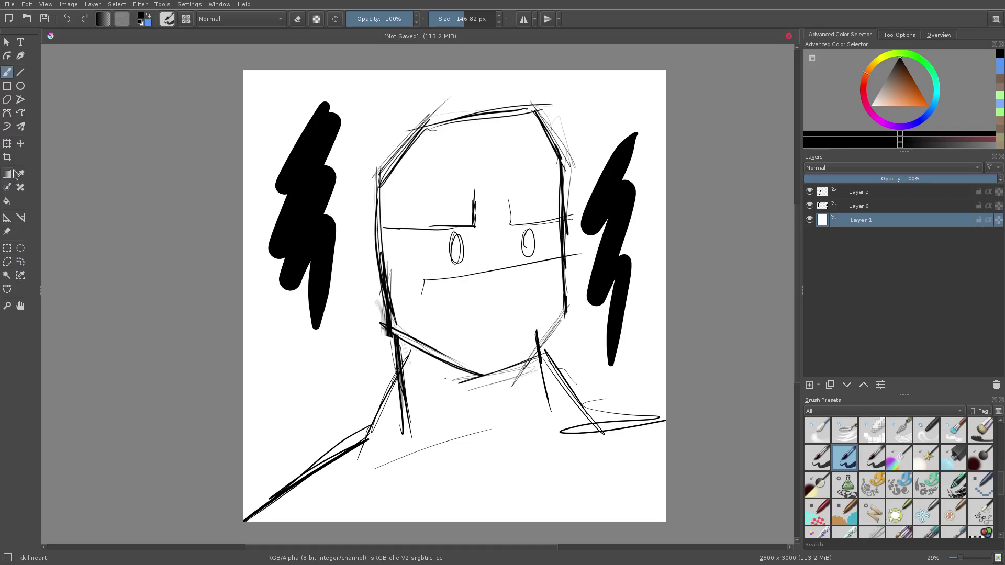
# Swap the foreground color back to blue and flood Layer 1 inside the head with the Fill tool
pyautogui.click(6, 201)
pyautogui.click(148, 14)
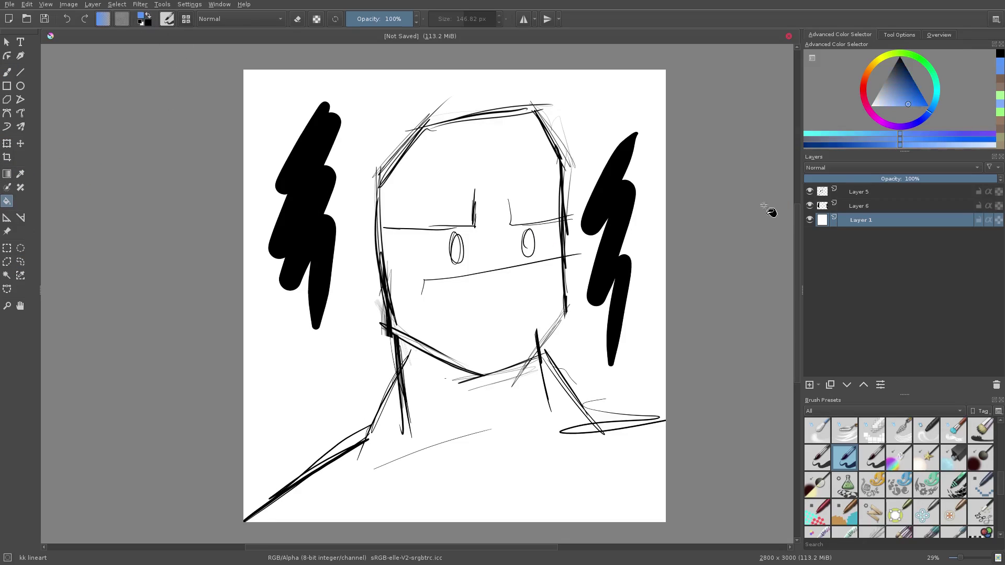
pyautogui.click(514, 151)
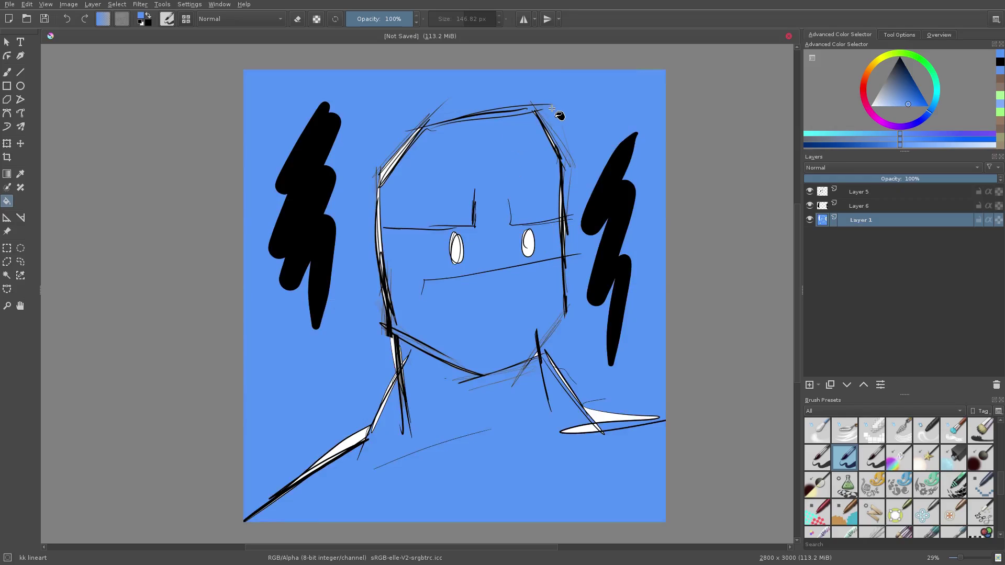
# Toggle the visibility of Layers 5 and 6 to examine the areas of Layer 1 beneath the sketch and black strokes
pyautogui.click(810, 192)
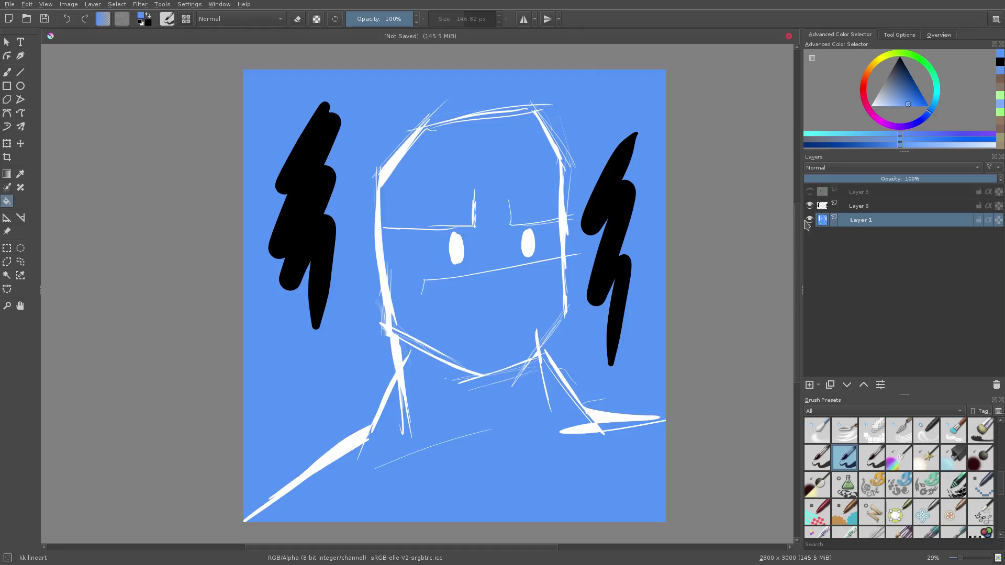
pyautogui.click(810, 192)
pyautogui.click(810, 192)
pyautogui.click(810, 205)
pyautogui.click(809, 205)
pyautogui.click(809, 205)
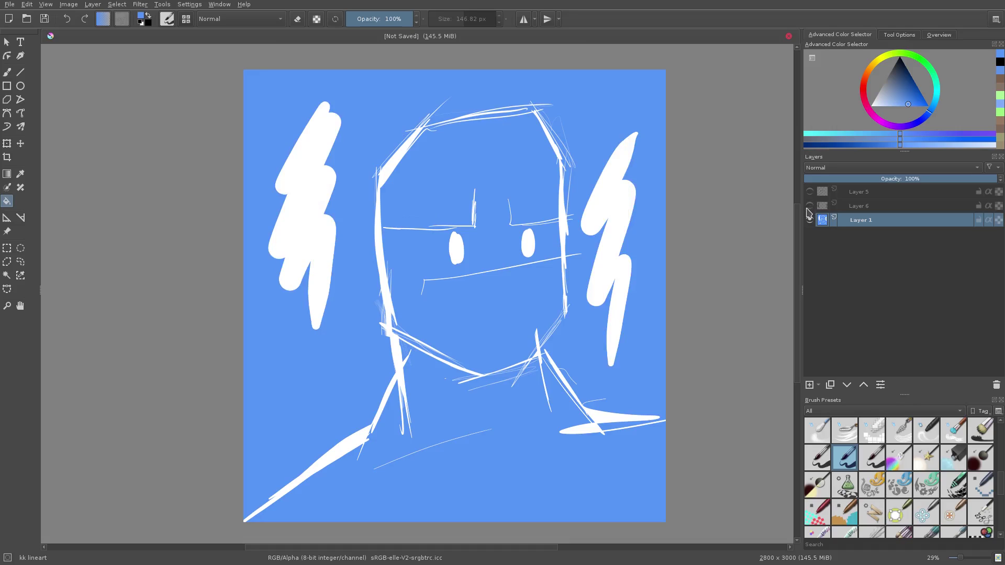
pyautogui.click(810, 205)
pyautogui.click(809, 192)
# Undo the blue fill on Layer 1 while keeping both black zigzag strokes on Layer 6
pyautogui.hotkey('ctrl', 'z')
pyautogui.hotkey('ctrl', 'z')
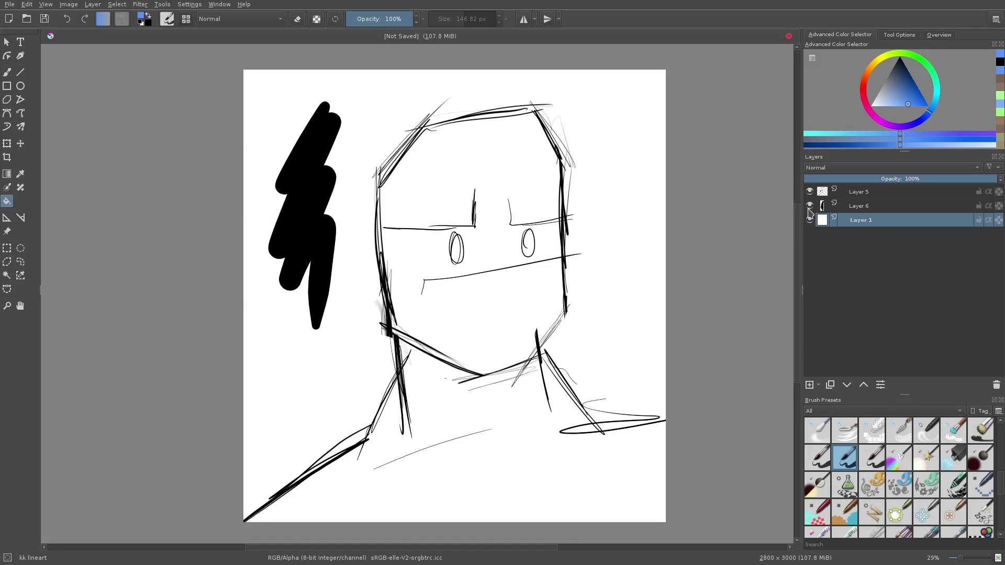
pyautogui.hotkey('ctrl', 'y')
pyautogui.hotkey('ctrl', 'y')
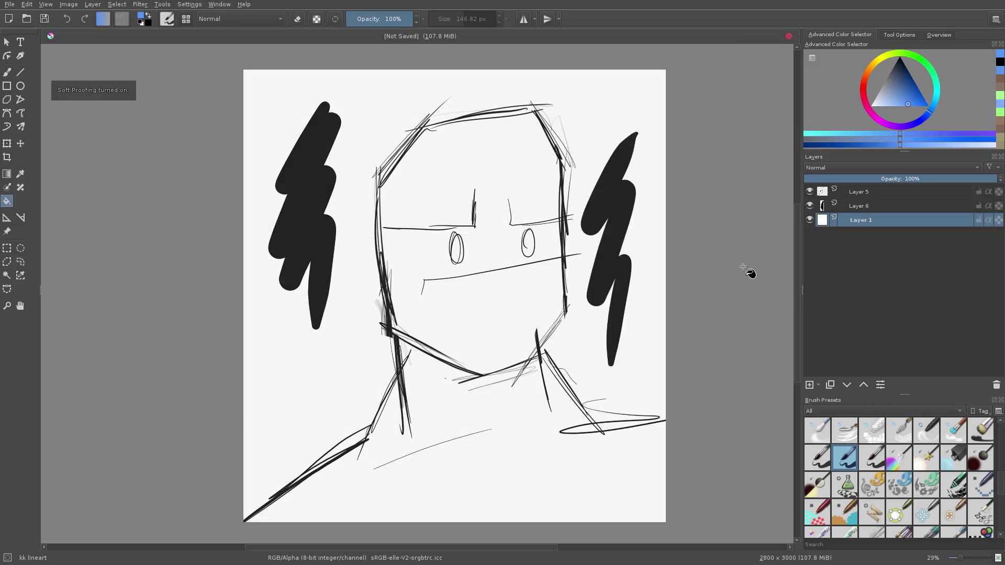
pyautogui.hotkey('ctrl', 'z')
pyautogui.hotkey('ctrl', 'shift', 'z')
pyautogui.hotkey('ctrl', 'shift', 'z')
# With Layers 5 and 6 hidden, fill all of Layer 1 with the blue foreground color, and show both layers again
pyautogui.click(809, 192)
pyautogui.click(810, 205)
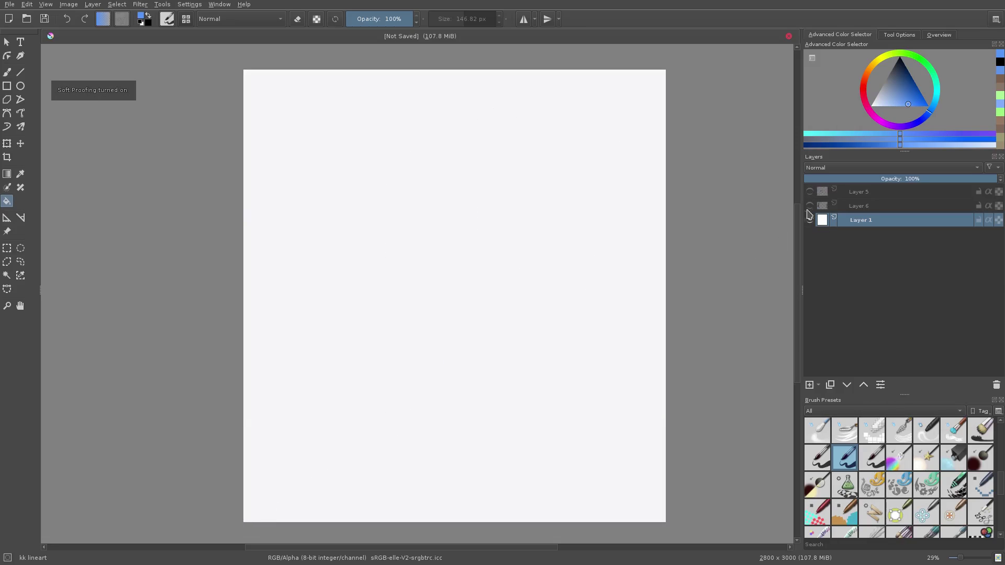
pyautogui.hotkey('shift', 'BackSpace')
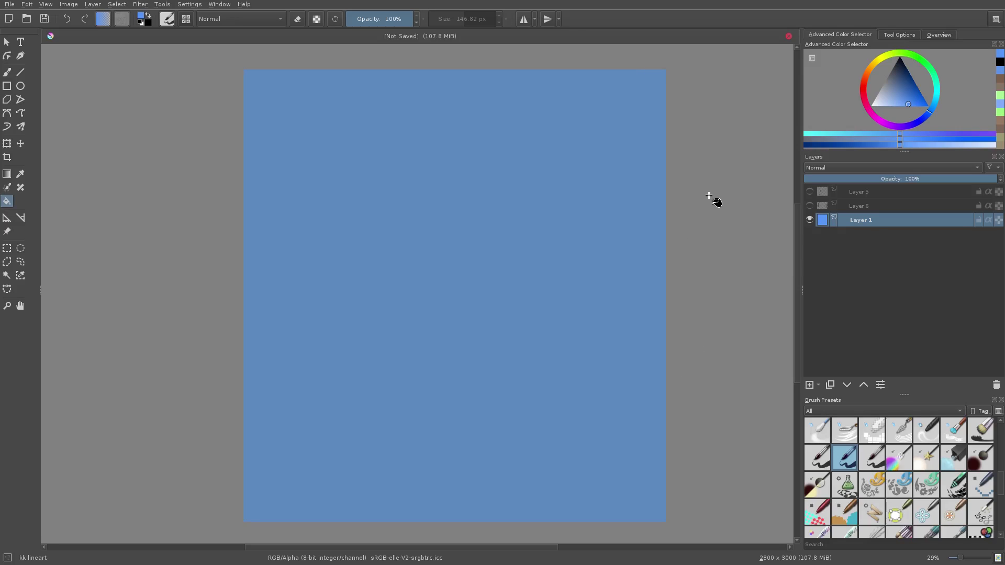
pyautogui.click(809, 206)
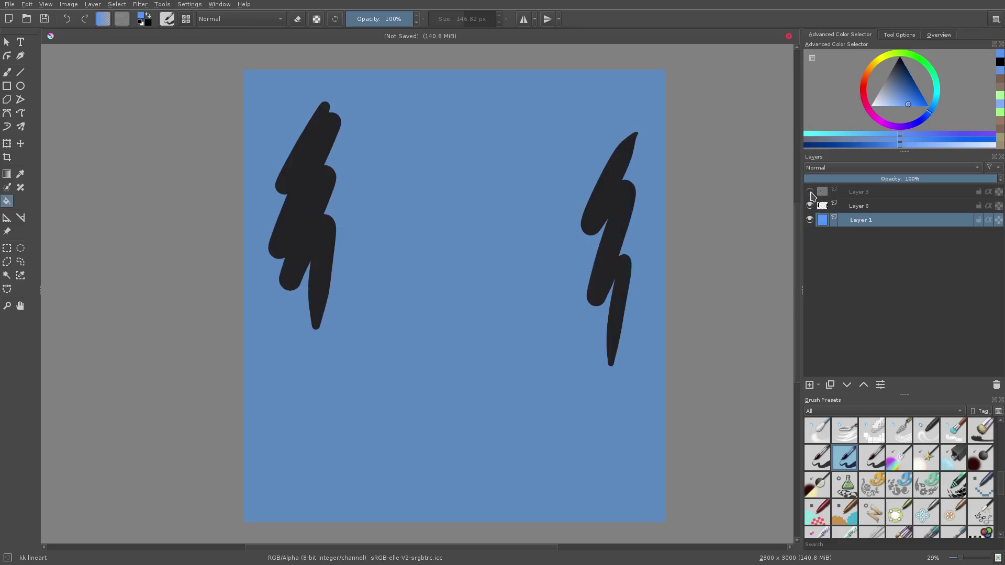
pyautogui.click(809, 191)
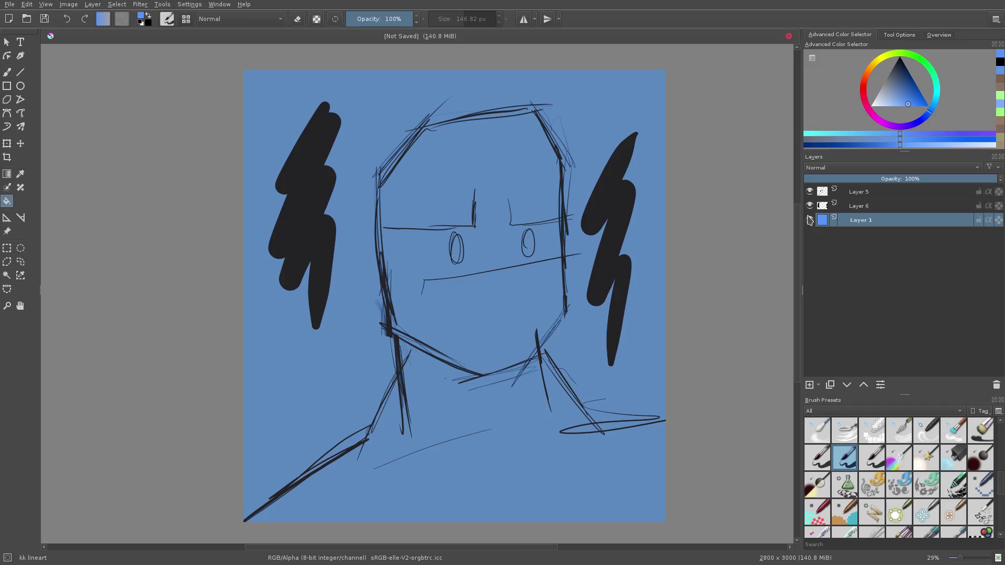
# Toggle soft proofing repeatedly to compare the canvas colors, leaving it turned off
pyautogui.hotkey('ctrl', 'y')
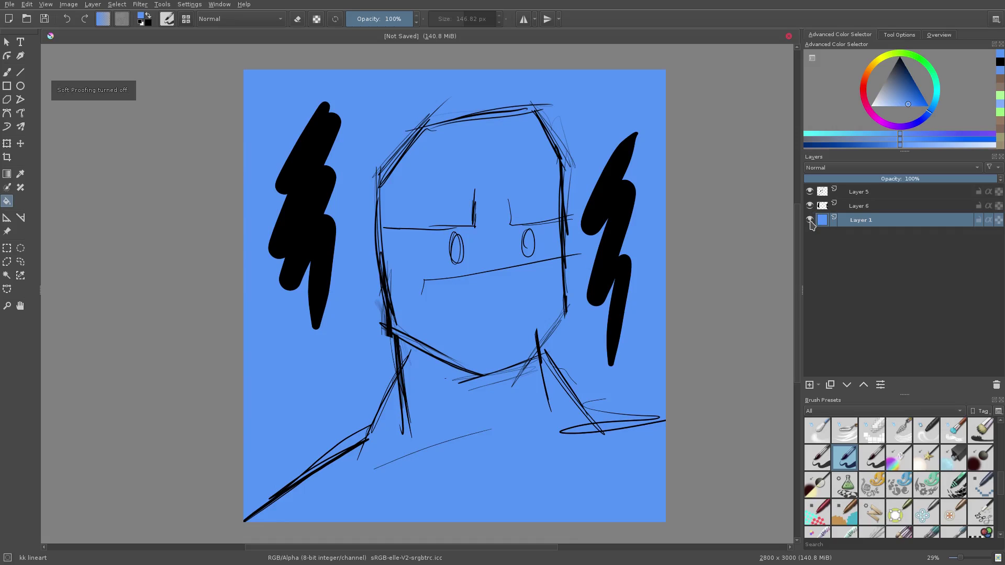
pyautogui.hotkey('ctrl', 'y')
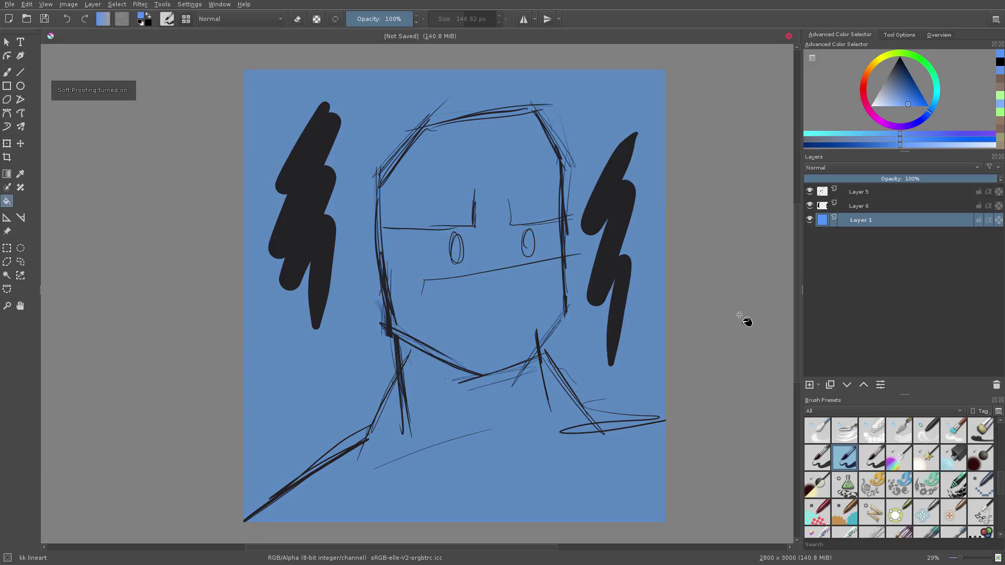
pyautogui.hotkey('ctrl', 'y')
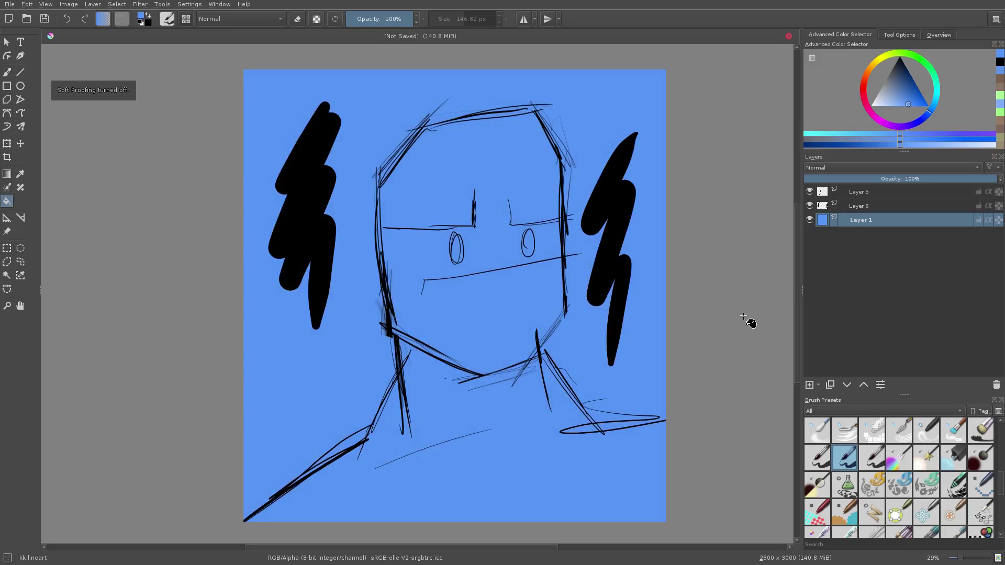
pyautogui.hotkey('ctrl', 'y')
pyautogui.hotkey('ctrl', 'y')
# Toggle the visibility of Layers 5 and 6 to examine the blue fill on Layer 1, and show both again
pyautogui.click(809, 205)
pyautogui.click(809, 192)
pyautogui.click(809, 192)
pyautogui.click(809, 205)
pyautogui.click(809, 191)
pyautogui.click(810, 206)
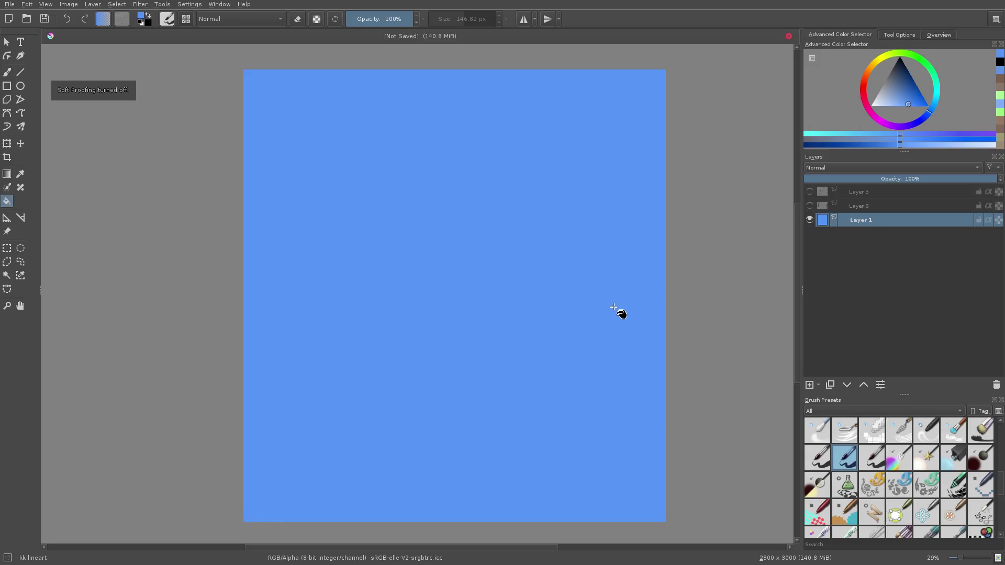
pyautogui.click(810, 205)
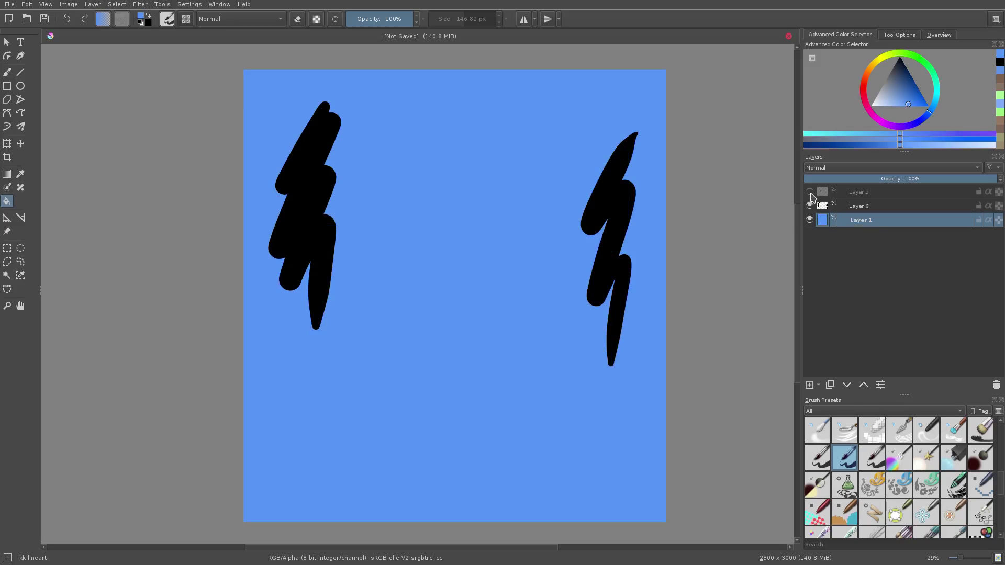
pyautogui.click(809, 191)
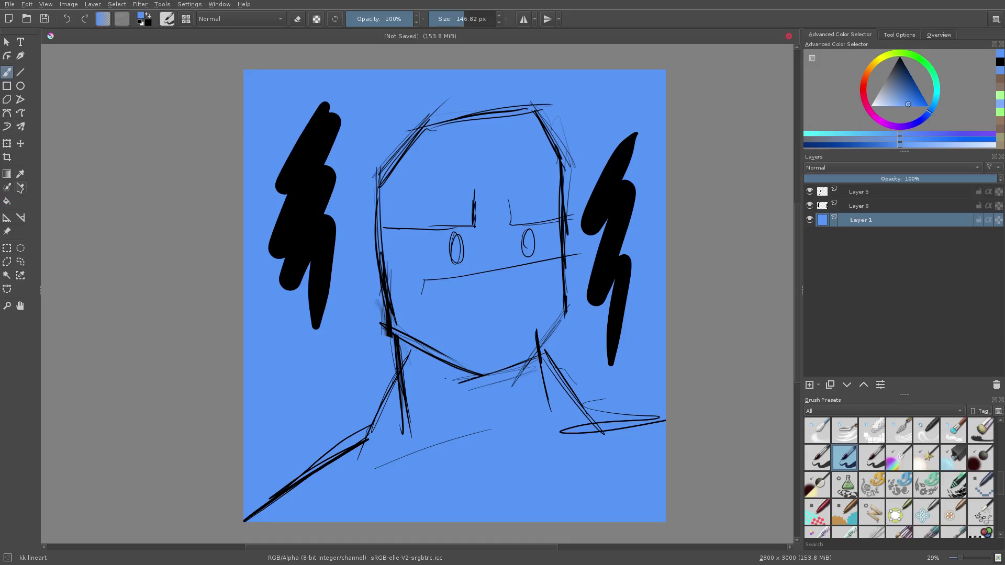
# With the Gradient tool, swap the foreground and background colors and set the foreground to a darker blue from the palette
pyautogui.click(7, 174)
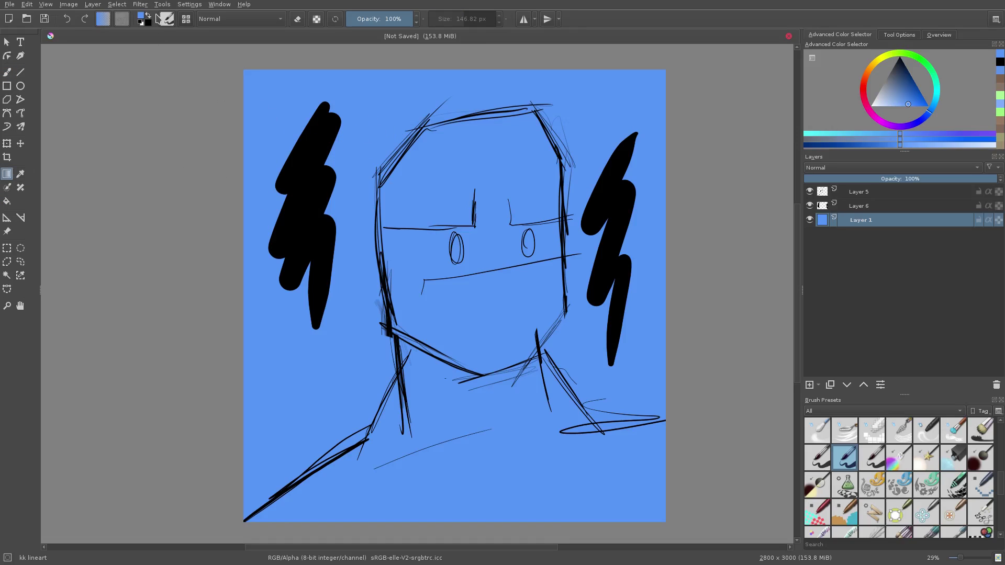
pyautogui.click(149, 14)
pyautogui.click(140, 17)
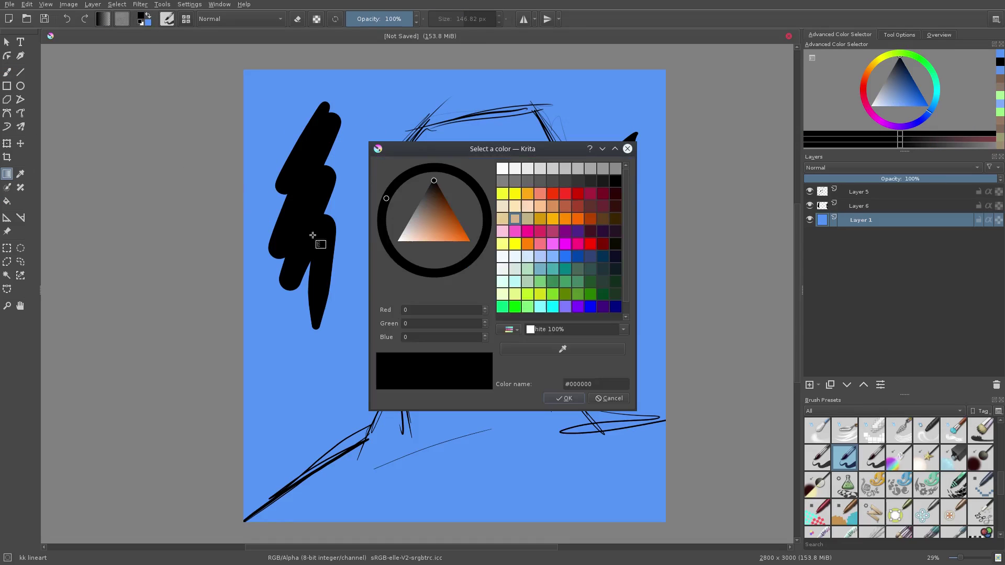
pyautogui.click(575, 260)
pyautogui.click(563, 399)
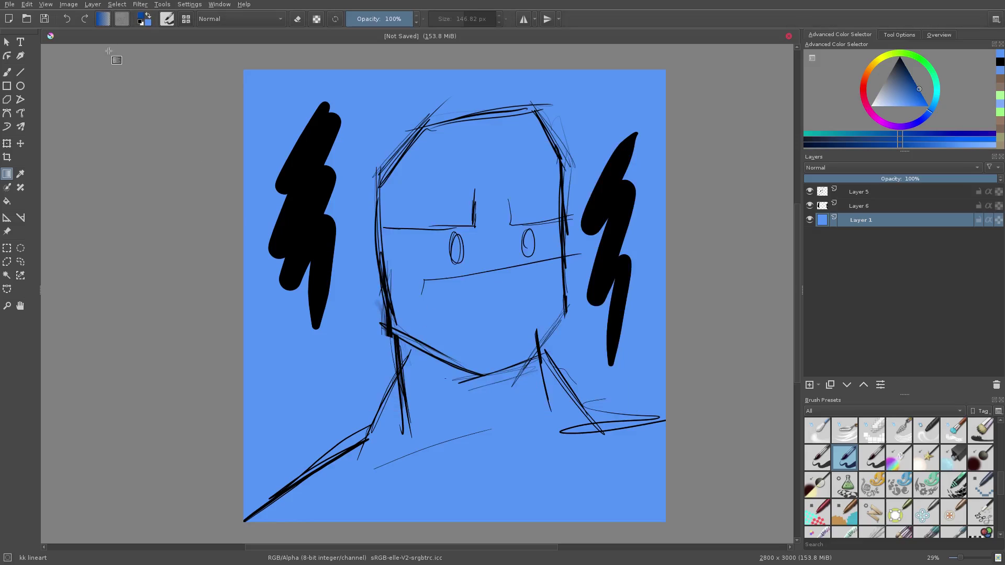
# Choose the gradient from foreground to background color and apply it to Layer 1 diagonally from the upper left to the lower right
pyautogui.click(108, 21)
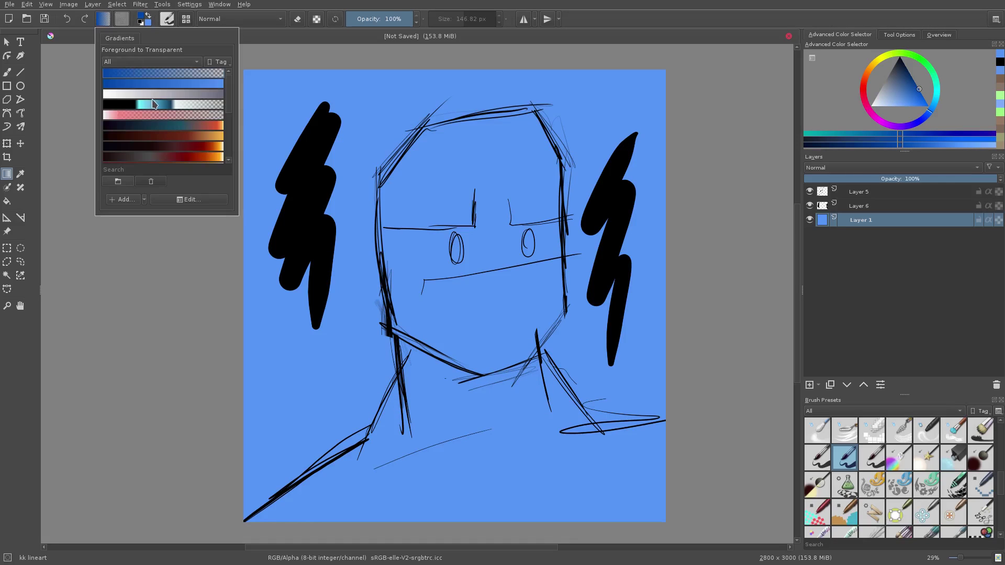
pyautogui.click(156, 84)
pyautogui.click(129, 71)
pyautogui.click(174, 85)
pyautogui.click(257, 62)
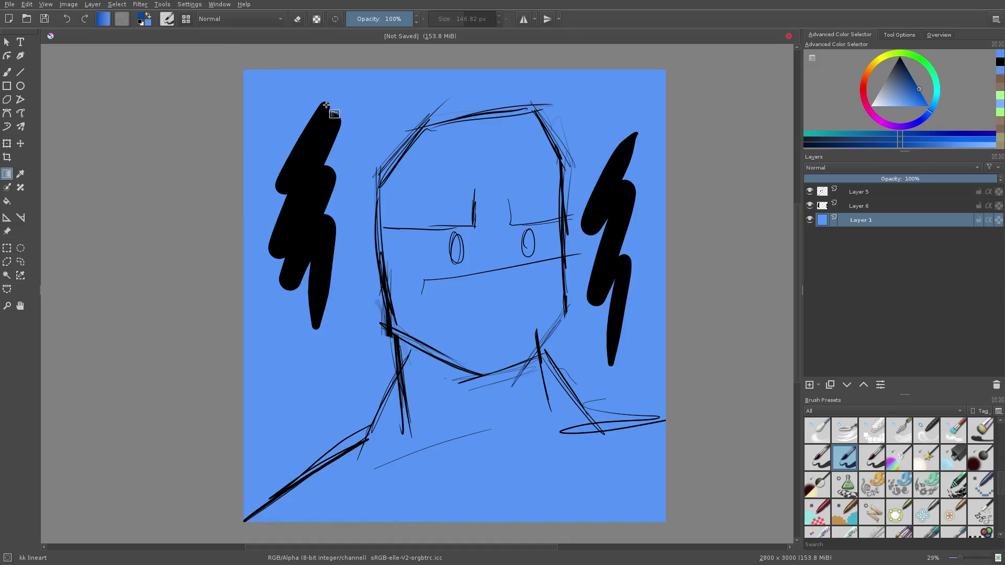
pyautogui.moveTo(313, 77); pyautogui.dragTo(534, 518)
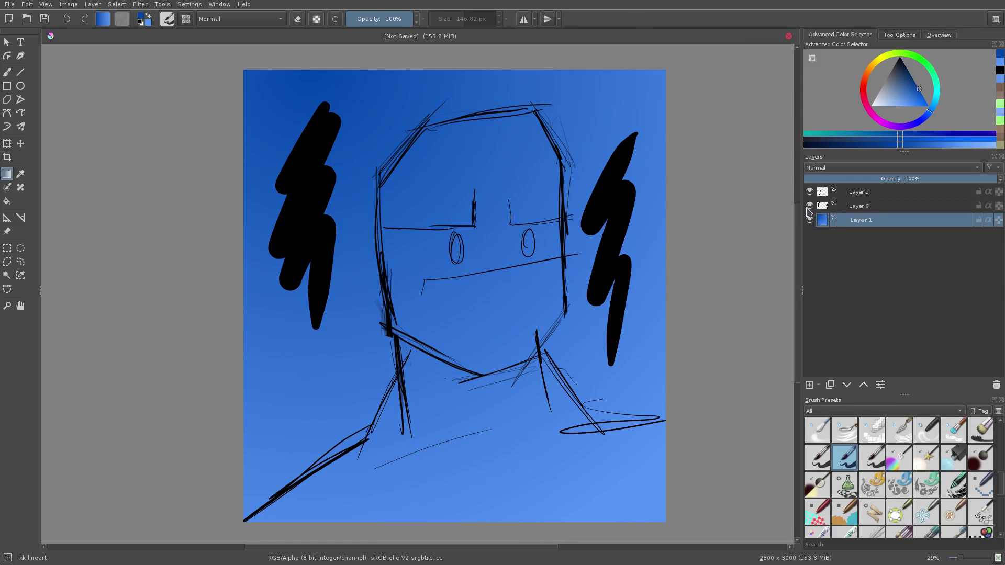
# Hide and show Layers 5 and 6 to examine the gradient on Layer 1
pyautogui.click(809, 192)
pyautogui.click(810, 206)
pyautogui.click(809, 206)
pyautogui.click(809, 192)
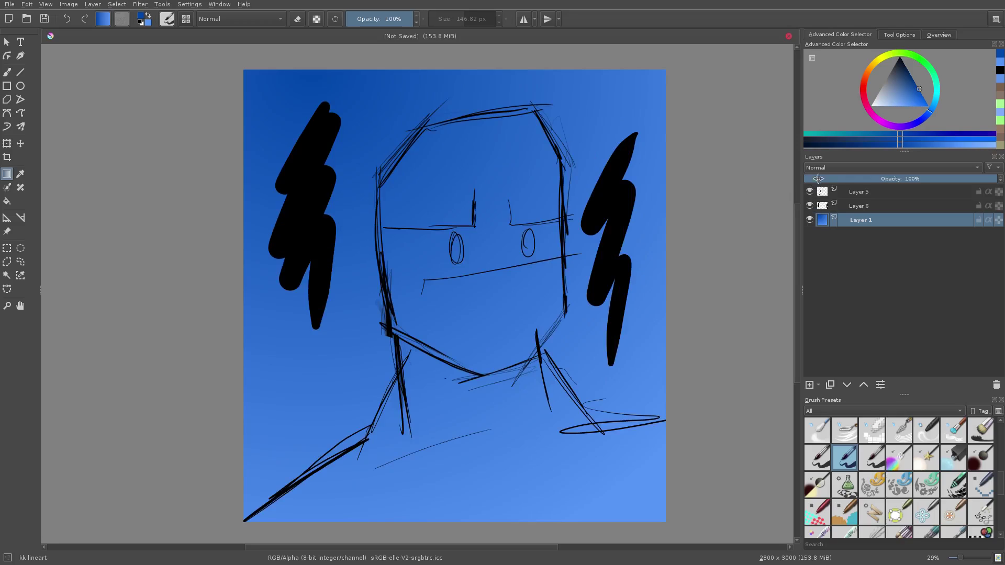
# Choose the Linear gradient shape and redraw Layer 1's gradient more steeply from the upper left to the lower middle of the canvas
pyautogui.click(904, 36)
pyautogui.click(887, 61)
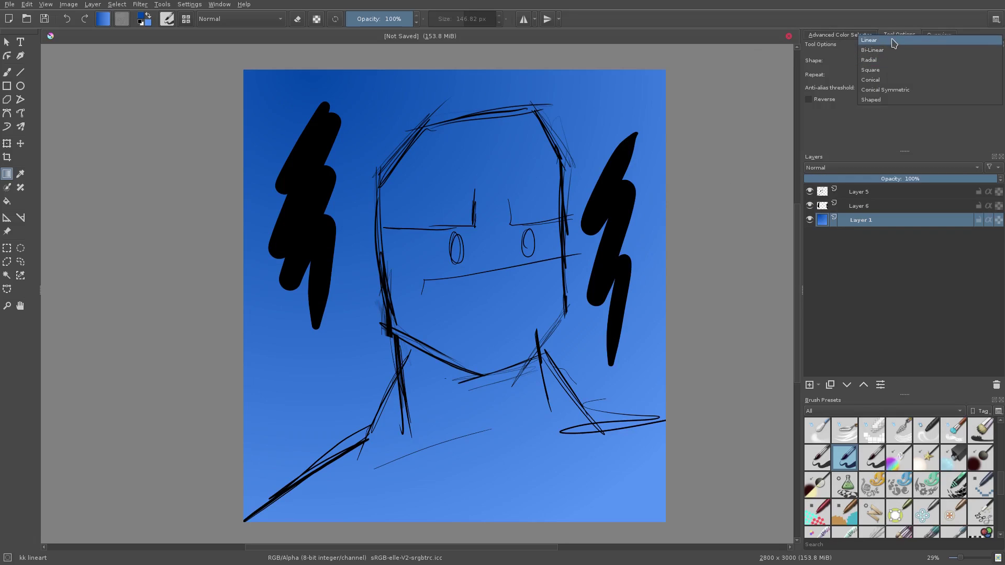
pyautogui.click(893, 43)
pyautogui.moveTo(326, 84); pyautogui.dragTo(488, 498)
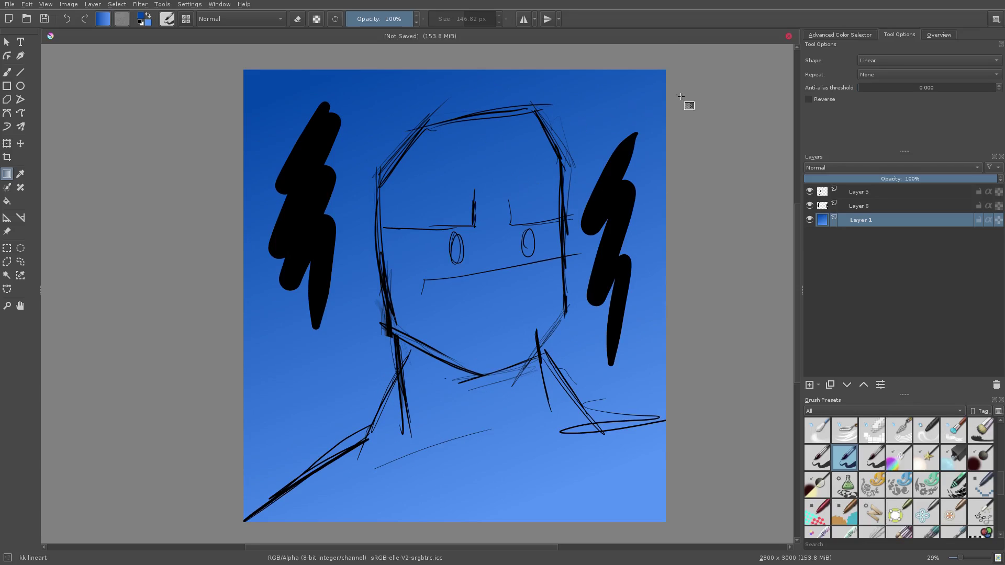
pyautogui.click(850, 38)
# Move the head sketch on Layer 5 slightly to the left with the Transform tool
pyautogui.scroll(-4, 505, 215)
pyautogui.scroll(3, 521, 213)
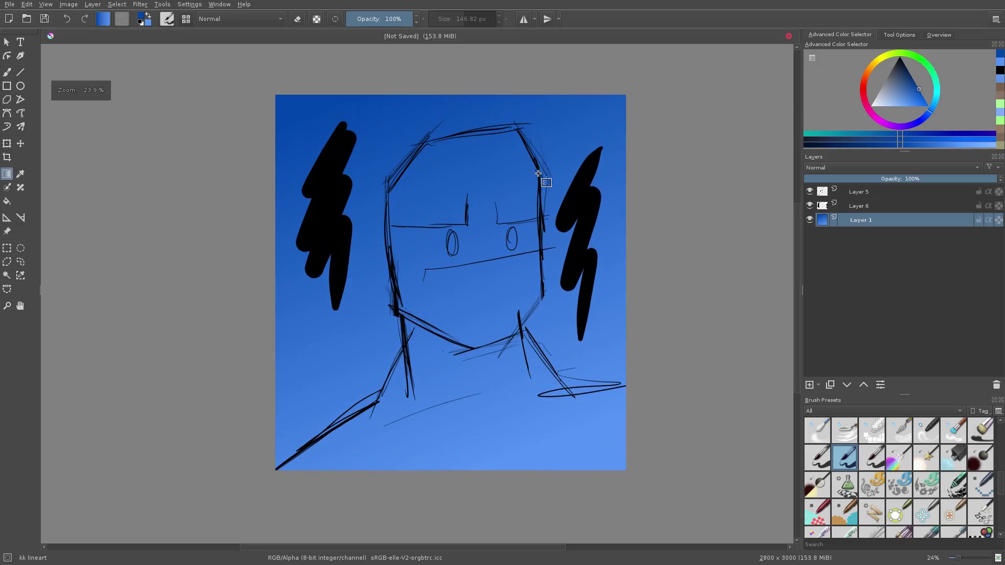
pyautogui.click(6, 143)
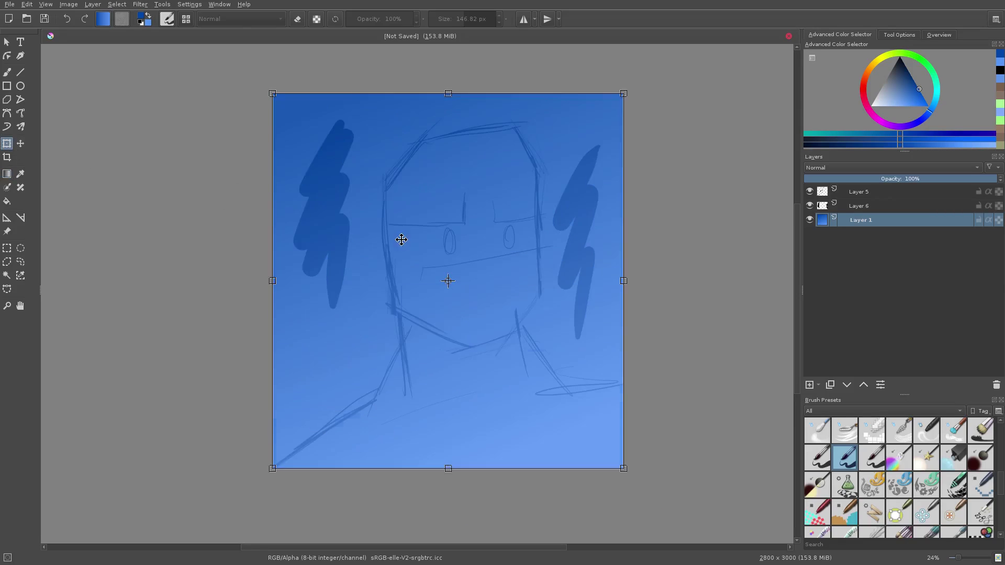
pyautogui.click(862, 196)
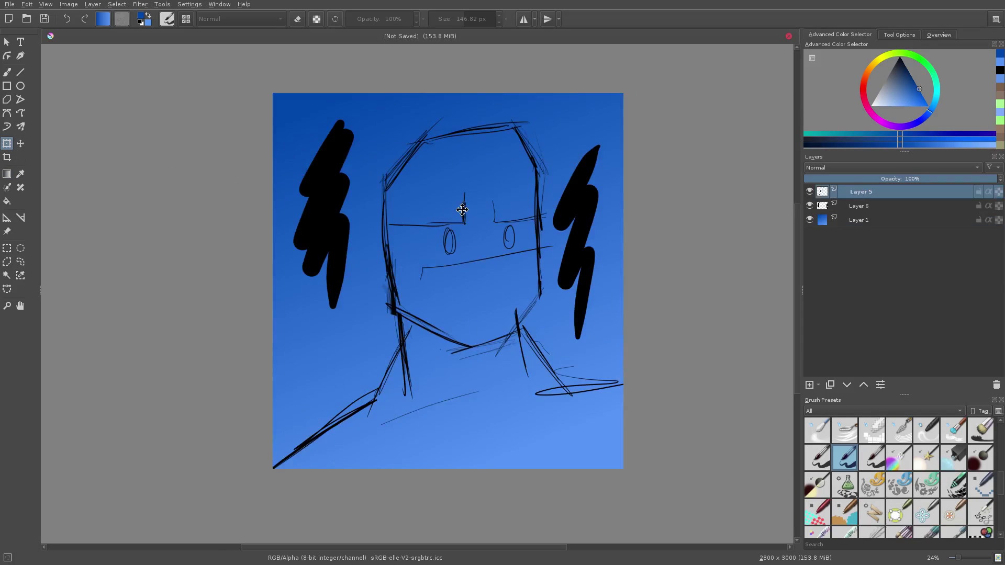
pyautogui.moveTo(459, 207); pyautogui.dragTo(442, 210)
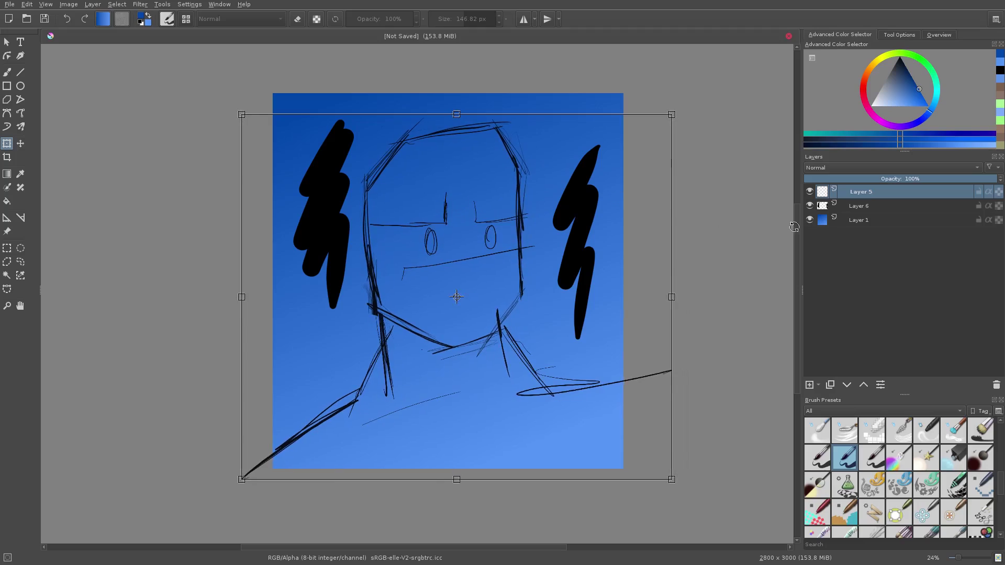
# Delete Layer 6 with the black zigzag strokes and switch to the Freehand Brush tool
pyautogui.click(879, 206)
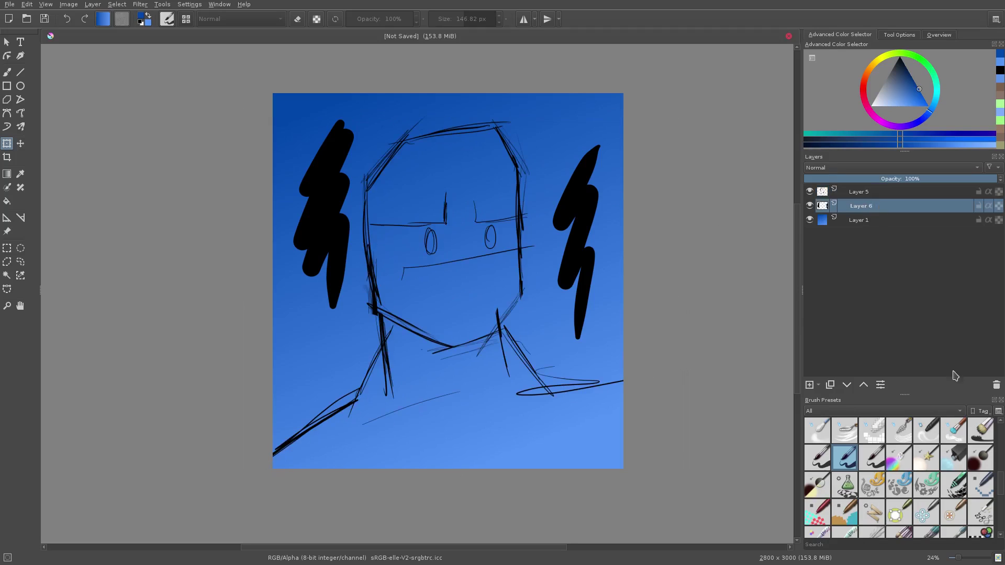
pyautogui.click(995, 387)
pyautogui.click(7, 72)
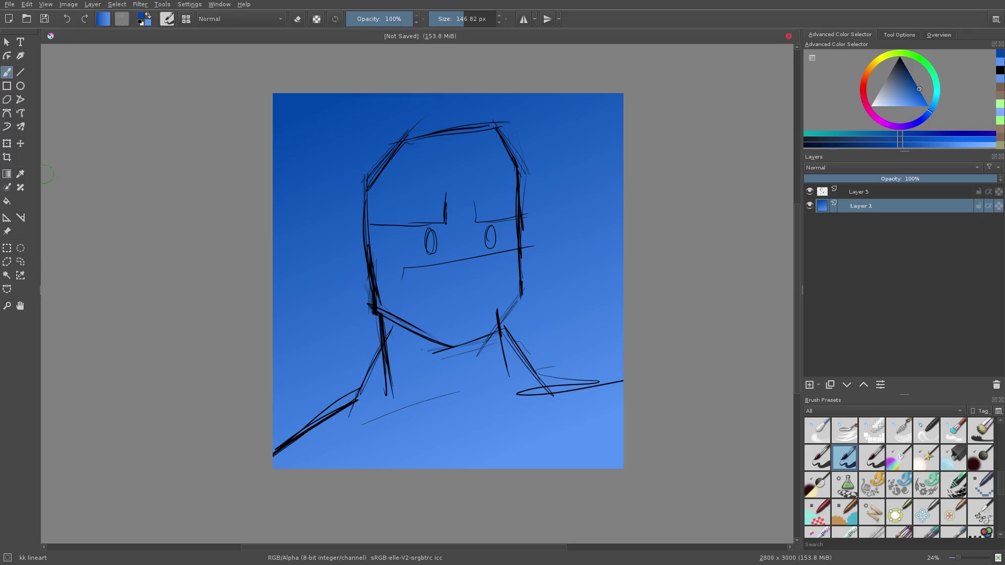
pyautogui.click(59, 5)
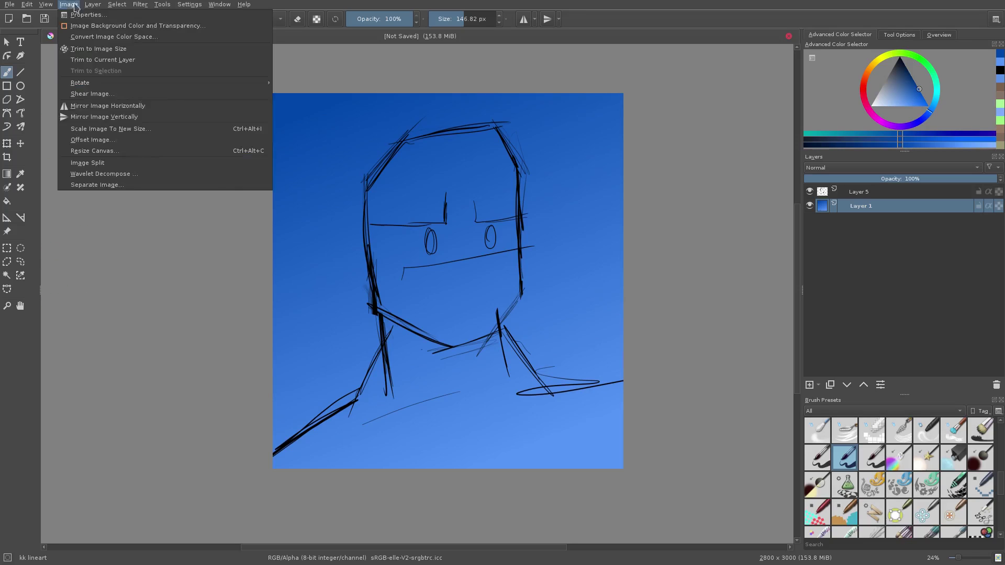
pyautogui.click(141, 5)
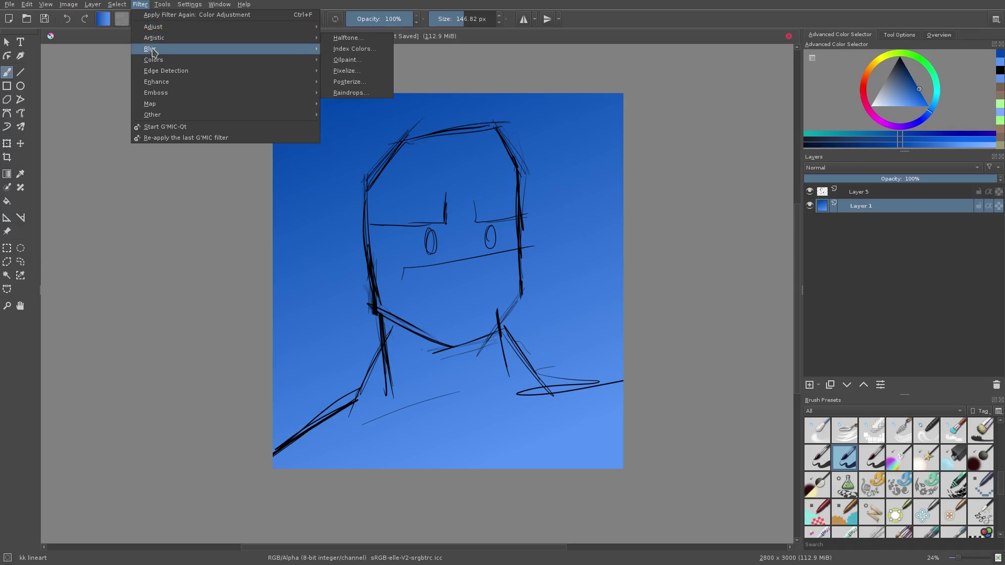
pyautogui.moveTo(154, 54)
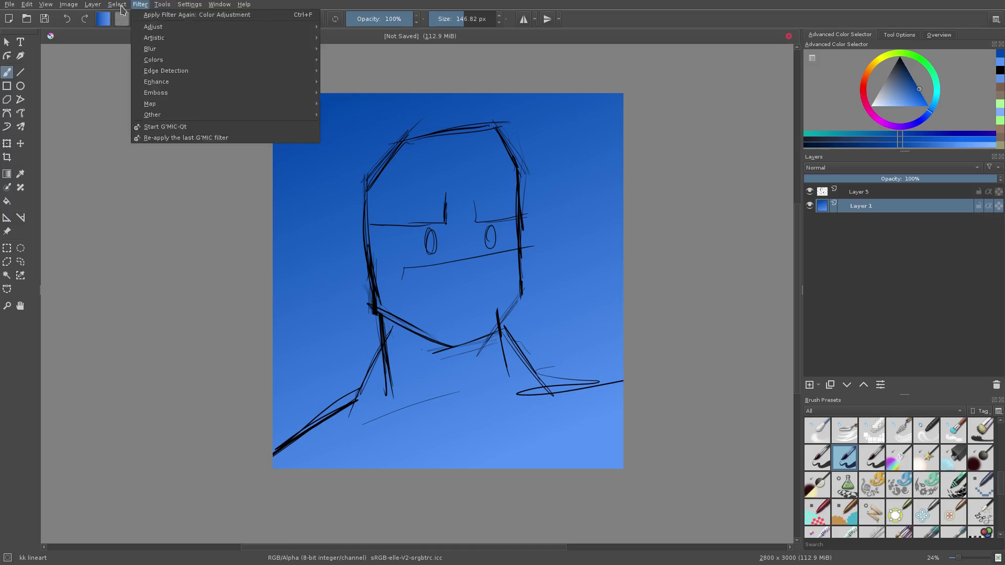
pyautogui.moveTo(55, 4)
pyautogui.click(123, 247)
pyautogui.moveTo(164, 221)
pyautogui.mouseDown()
pyautogui.moveTo(148, 233)
pyautogui.moveTo(157, 211)
pyautogui.moveTo(89, 189)
pyautogui.mouseUp()
pyautogui.scroll(-1, 337, 349)
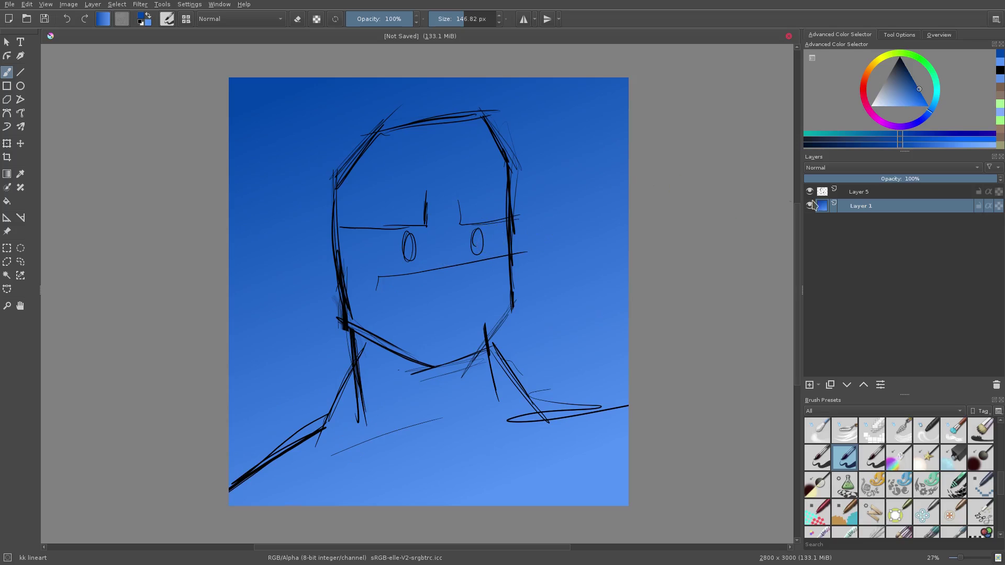
# Try the Saturation blending mode on Layer 5's sketch, and set it back to Normal
pyautogui.click(887, 171)
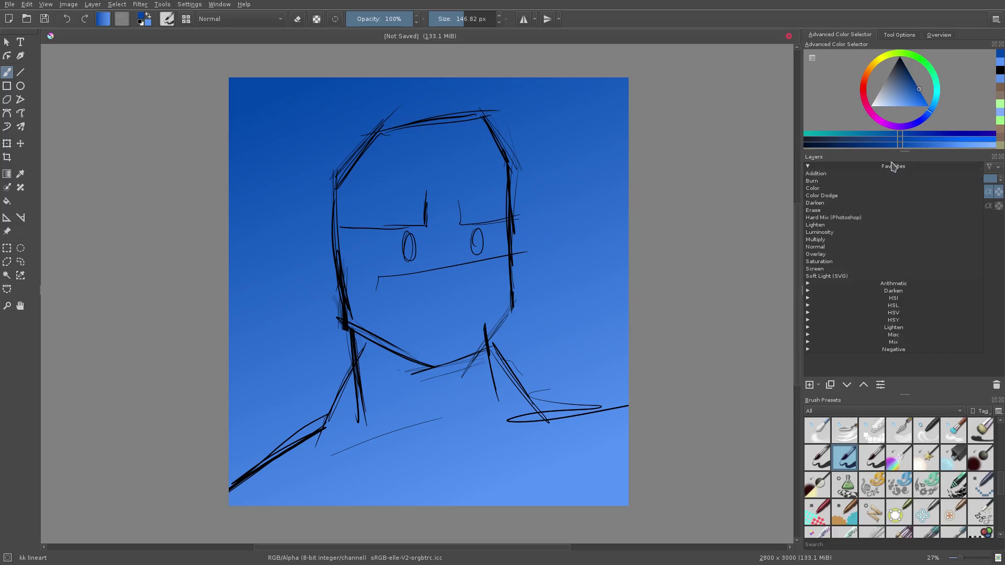
pyautogui.click(845, 261)
pyautogui.click(863, 169)
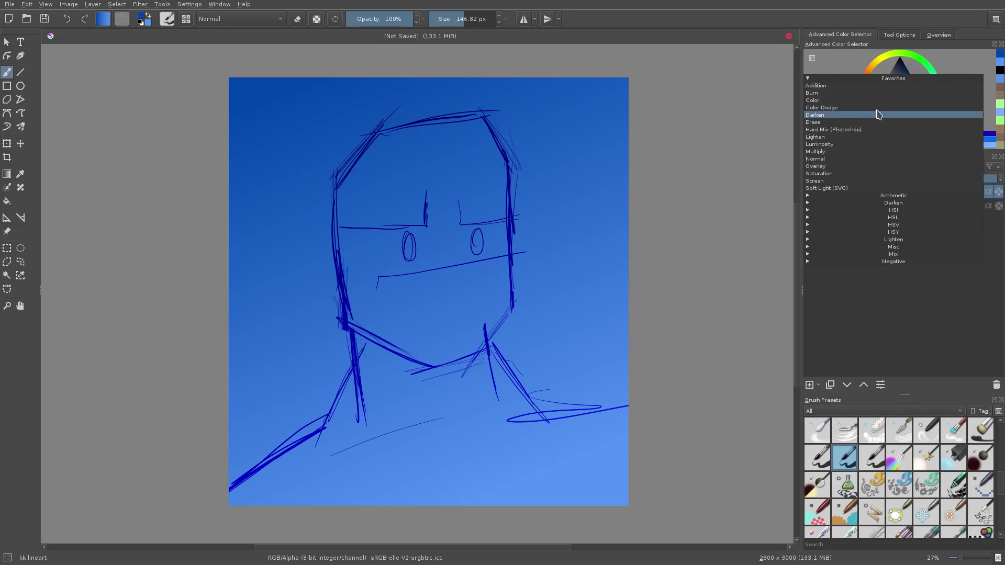
pyautogui.click(832, 159)
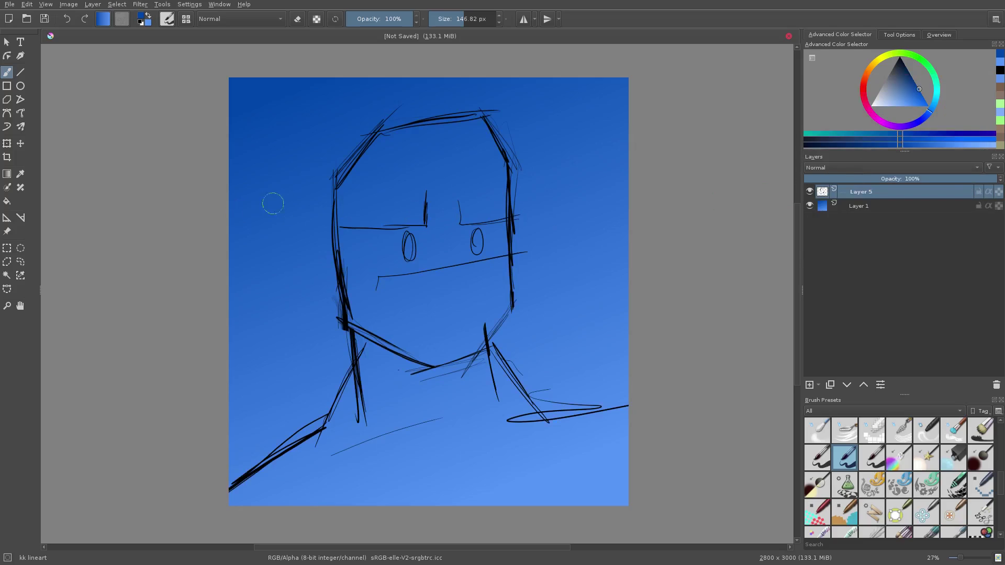